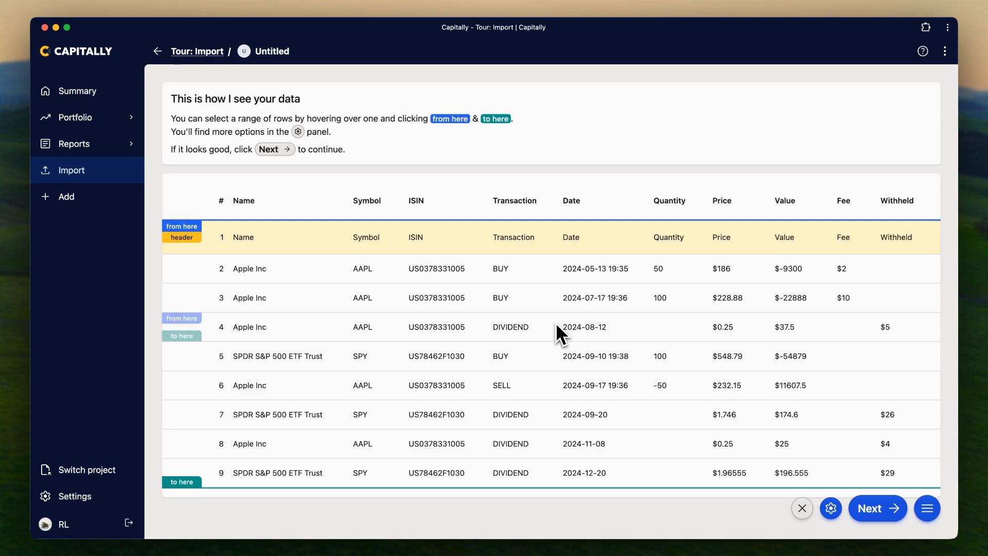
Step: Try starting the import range at row 3 with its header toggled off and on, and restore row 1 as the start
{"action": "mouse_move", "coordinate": [290, 246]}
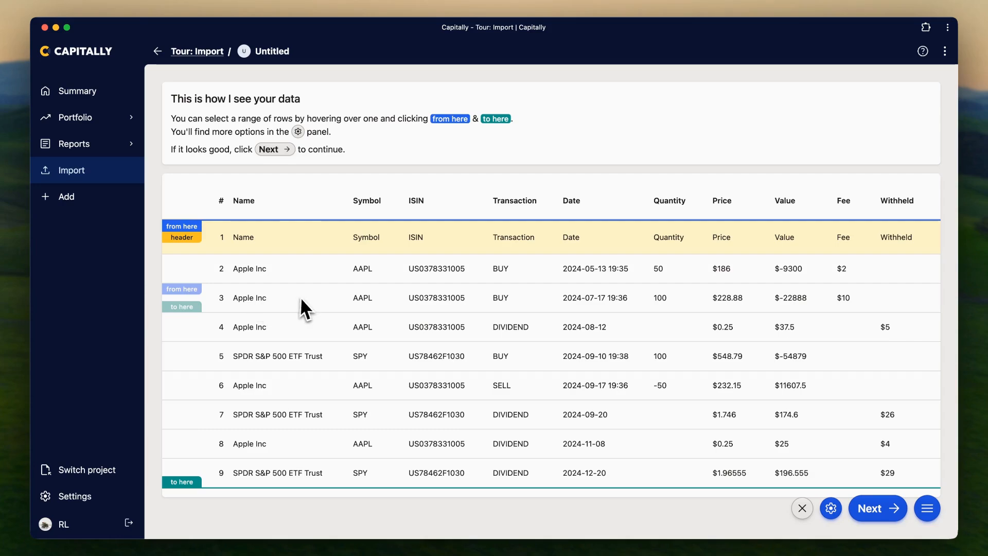
{"action": "mouse_move", "coordinate": [239, 297]}
{"action": "left_click", "coordinate": [183, 291]}
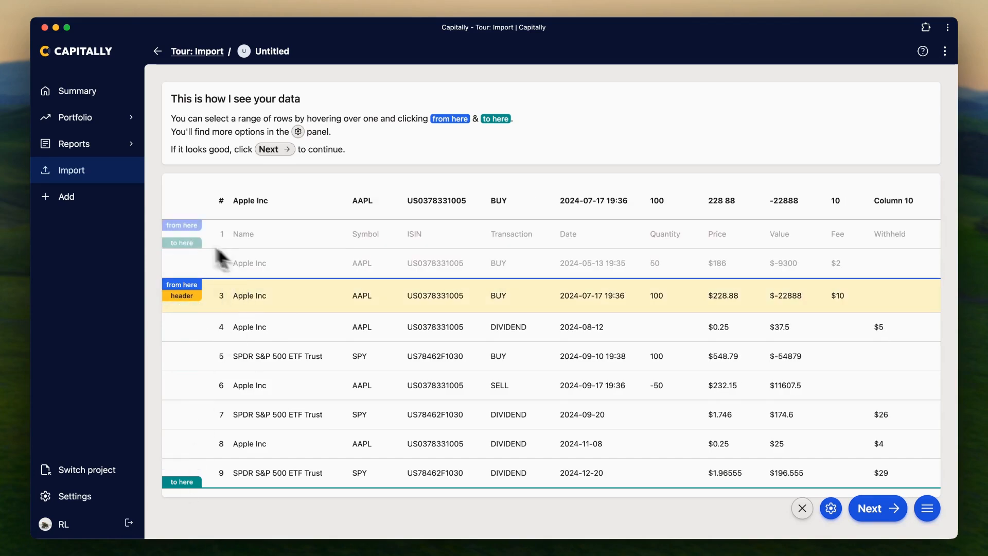
{"action": "left_click", "coordinate": [183, 296]}
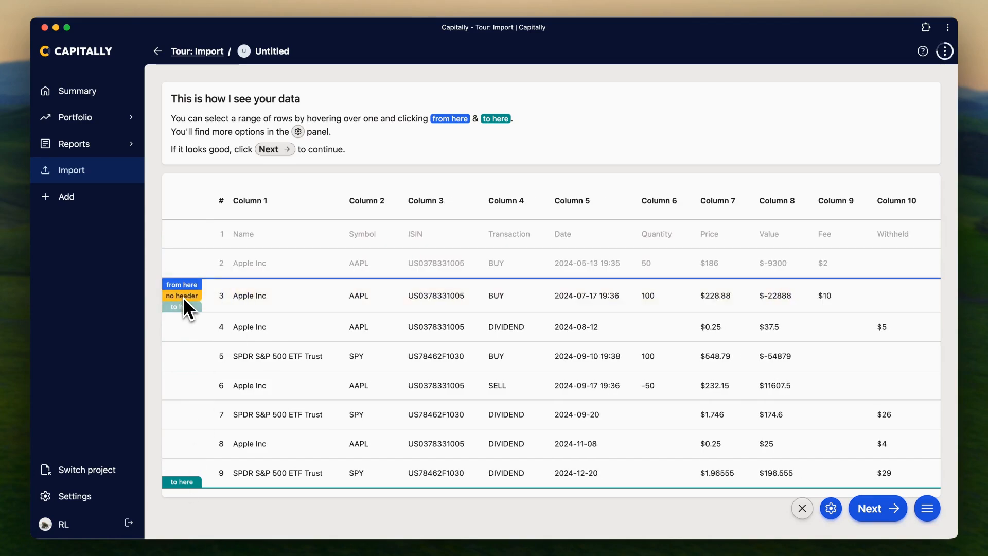
{"action": "left_click", "coordinate": [183, 297]}
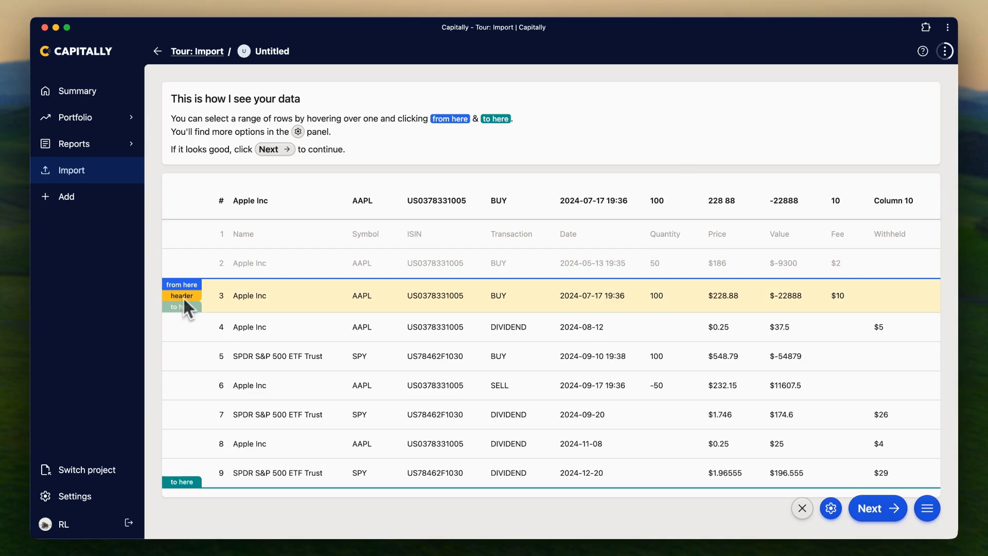
{"action": "left_click", "coordinate": [186, 225]}
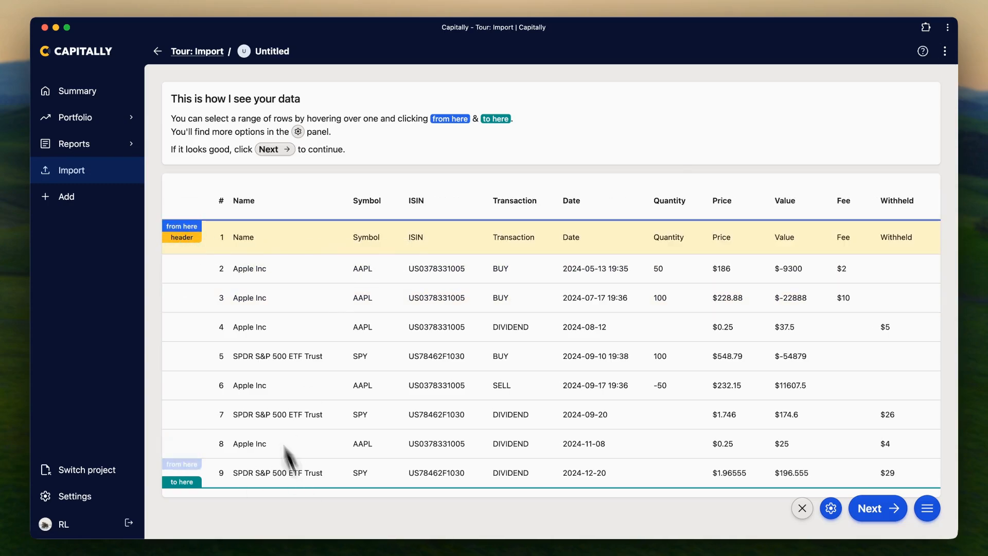
Step: Choose the Automatic date format in the data reading options and continue by importing the data as Transactions history
{"action": "left_click", "coordinate": [831, 509]}
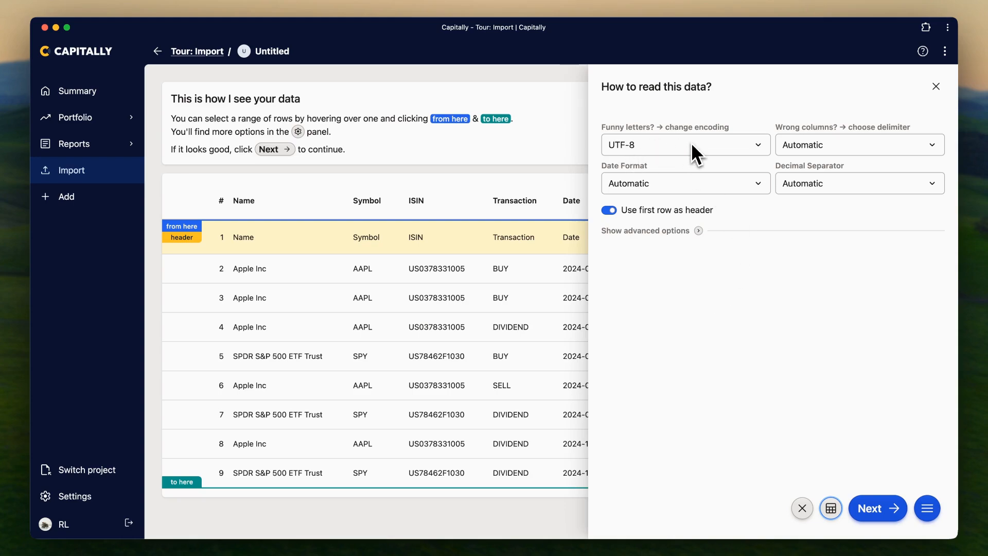
{"action": "left_click", "coordinate": [678, 186]}
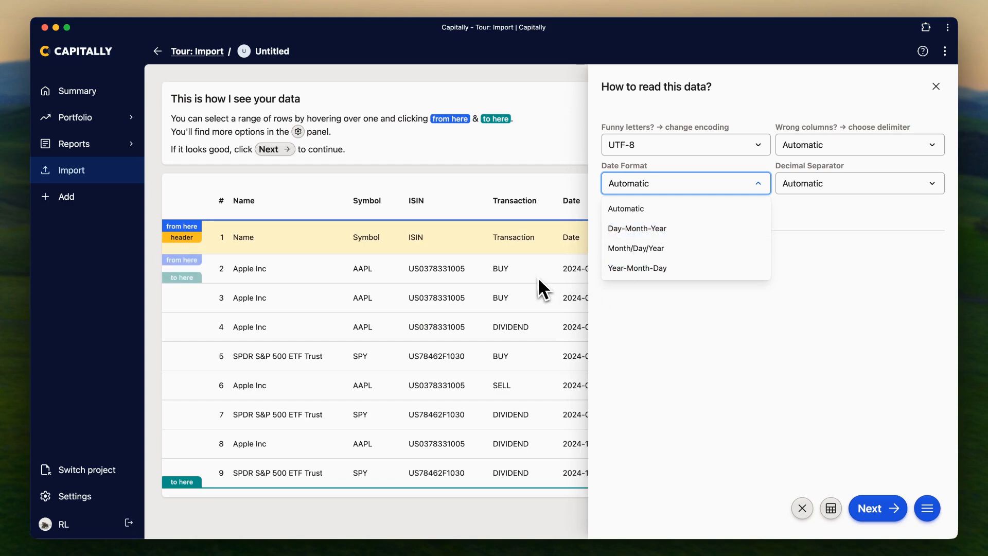
{"action": "left_click", "coordinate": [641, 210]}
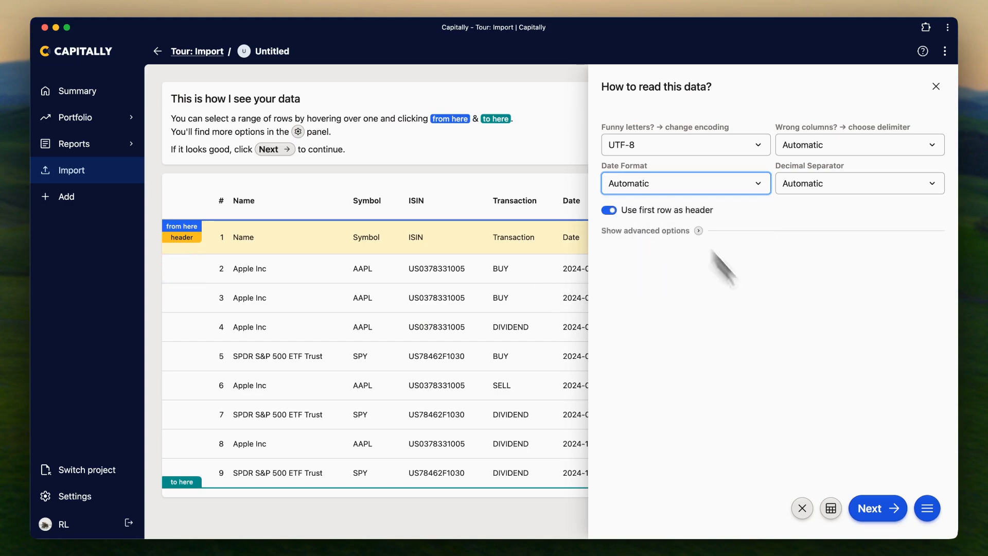
{"action": "left_click", "coordinate": [877, 516]}
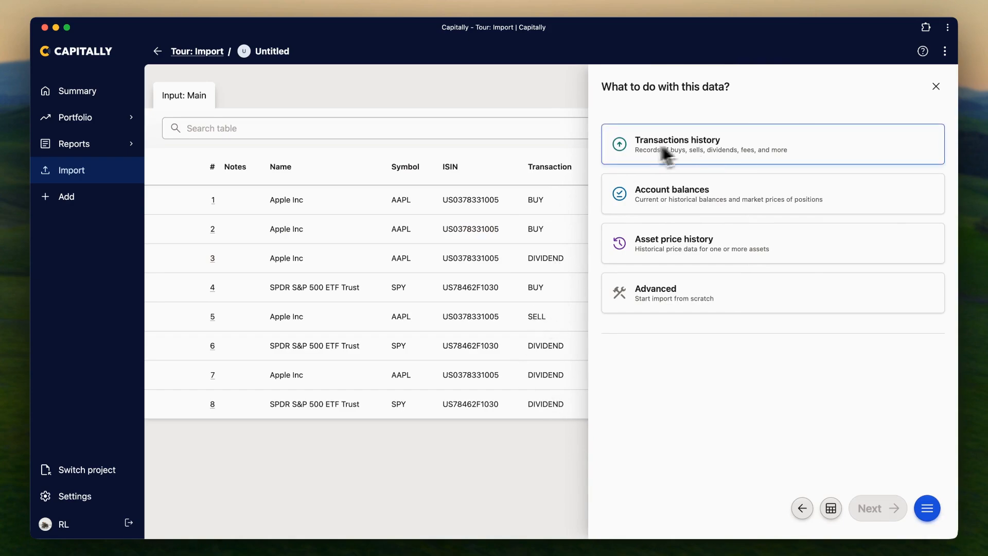
{"action": "left_click", "coordinate": [727, 143]}
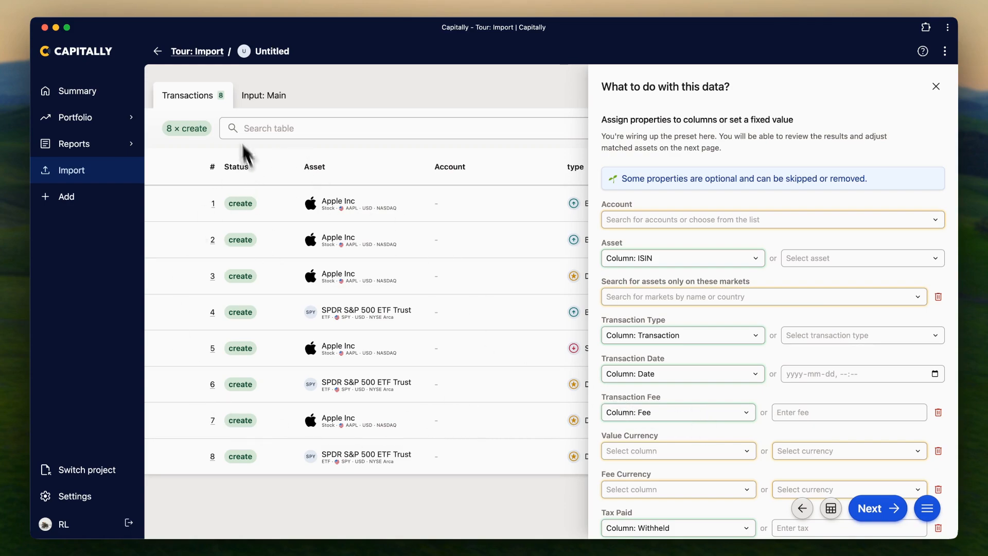
Step: Show the Input: Main table and create a new account named My broker for the imported transactions
{"action": "left_click", "coordinate": [264, 97]}
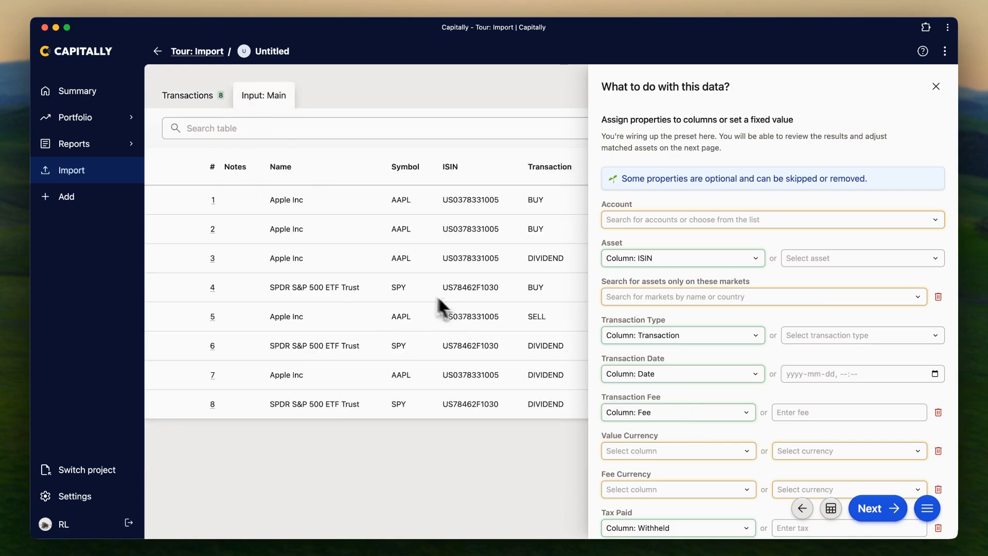
{"action": "scroll", "coordinate": [427, 292], "scroll_direction": "right", "scroll_amount": 2}
{"action": "scroll", "coordinate": [427, 292], "scroll_direction": "right", "scroll_amount": 5}
{"action": "scroll", "coordinate": [428, 292], "scroll_direction": "left", "scroll_amount": 5}
{"action": "left_click", "coordinate": [765, 222]}
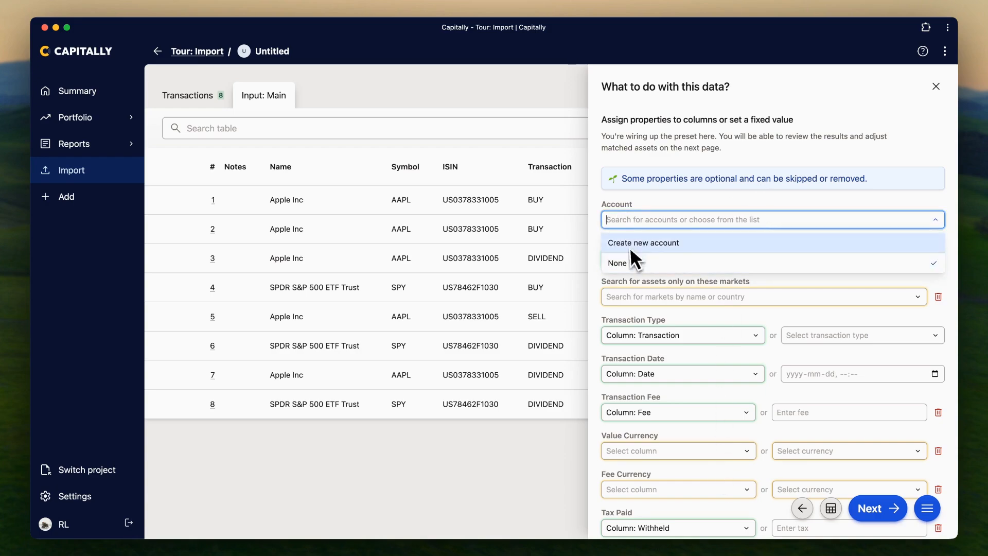
{"action": "left_click", "coordinate": [669, 242]}
{"action": "type", "text": "My broker"}
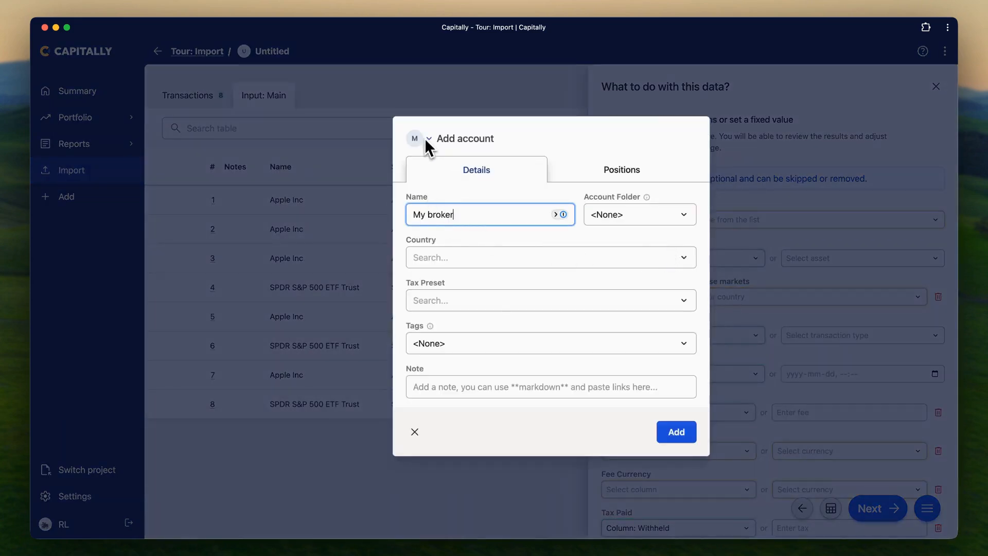
{"action": "left_click", "coordinate": [425, 138]}
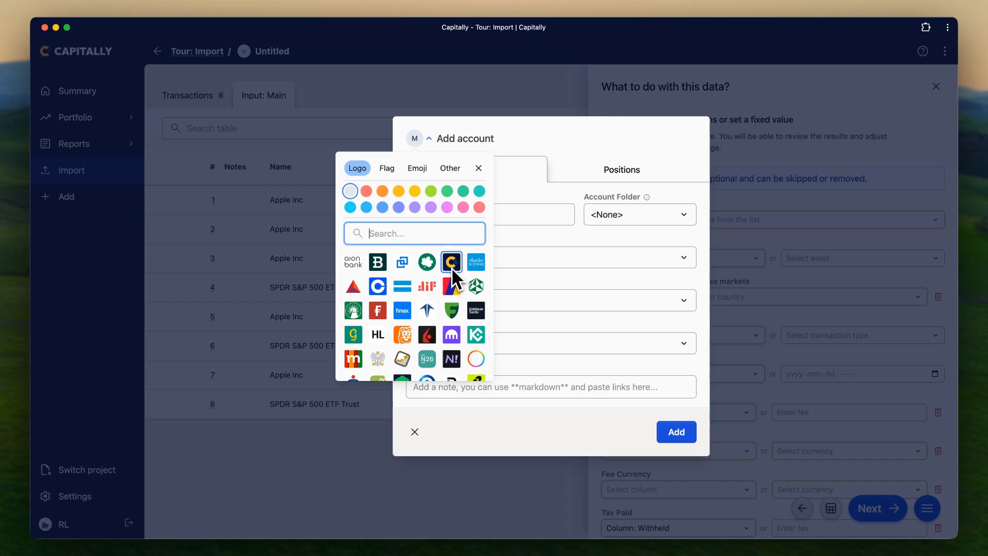
{"action": "left_click", "coordinate": [427, 262]}
{"action": "left_click", "coordinate": [680, 433]}
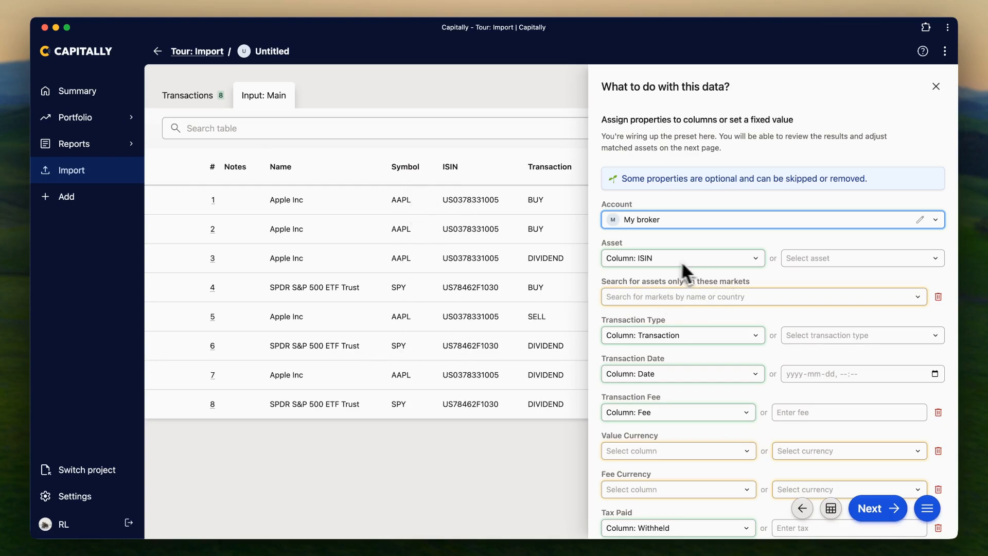
Step: Assign the Symbol column as the asset identifier and show the Transactions preview
{"action": "left_click", "coordinate": [834, 259]}
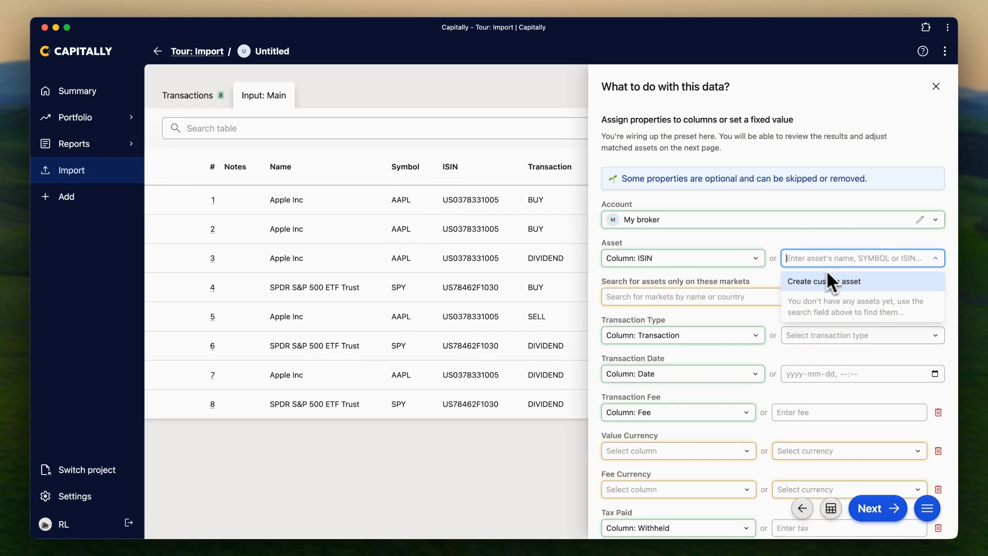
{"action": "left_click", "coordinate": [695, 258]}
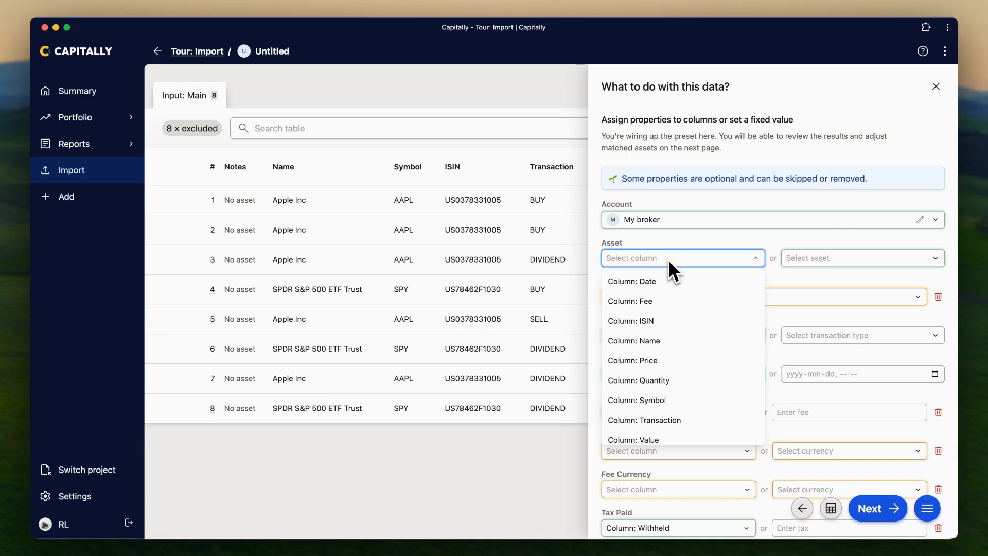
{"action": "left_click", "coordinate": [656, 401]}
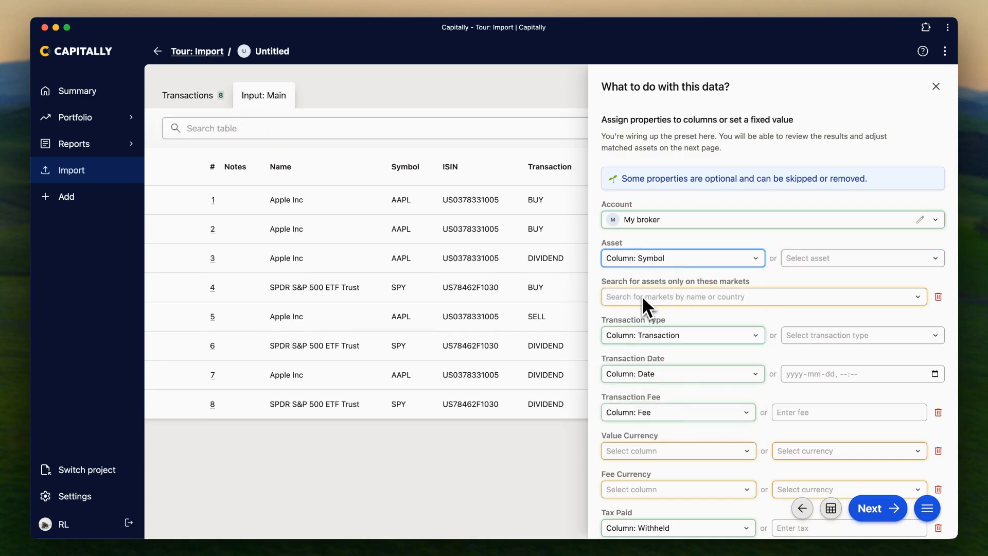
{"action": "left_click", "coordinate": [189, 97]}
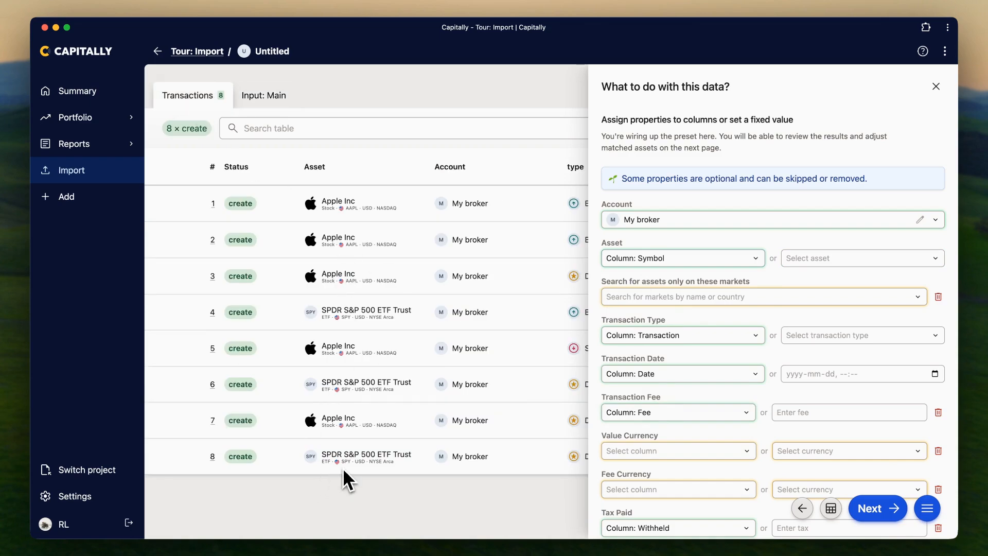
Step: Restrict the asset search to the US markets NASDAQ, New York Stock Exchange and NYSE Arca
{"action": "left_click", "coordinate": [678, 300]}
{"action": "type", "text": "us"}
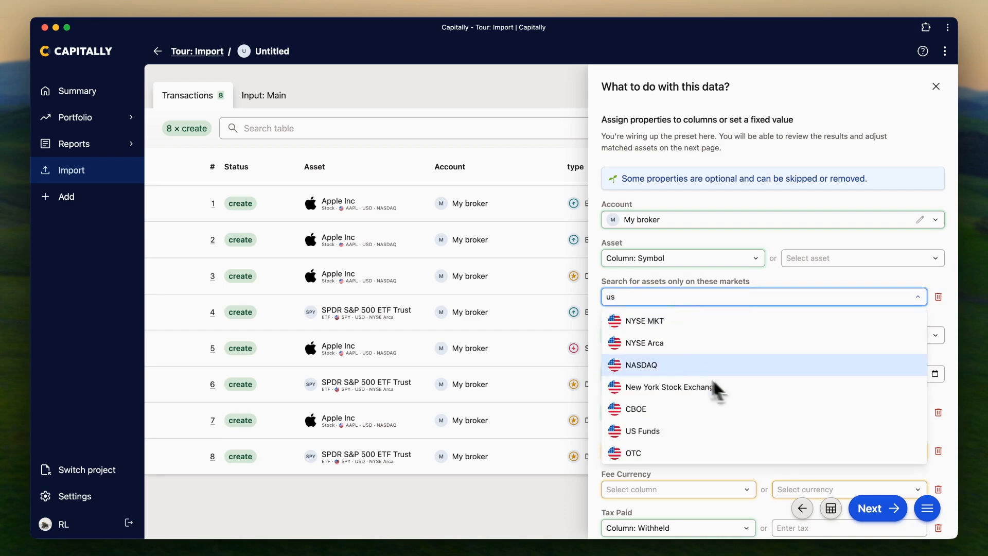
{"action": "left_click", "coordinate": [669, 366]}
{"action": "left_click", "coordinate": [682, 387]}
{"action": "left_click", "coordinate": [675, 345]}
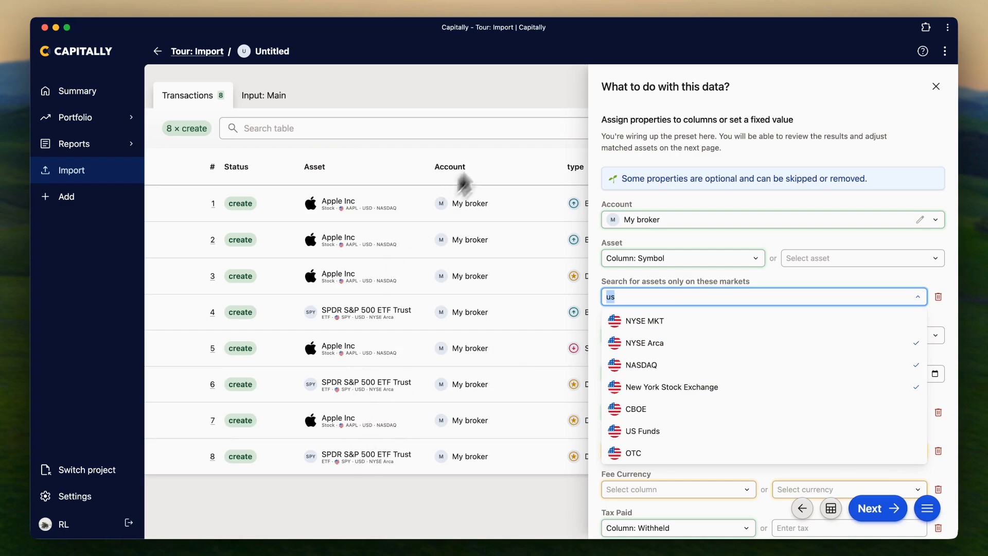
{"action": "left_click", "coordinate": [622, 277]}
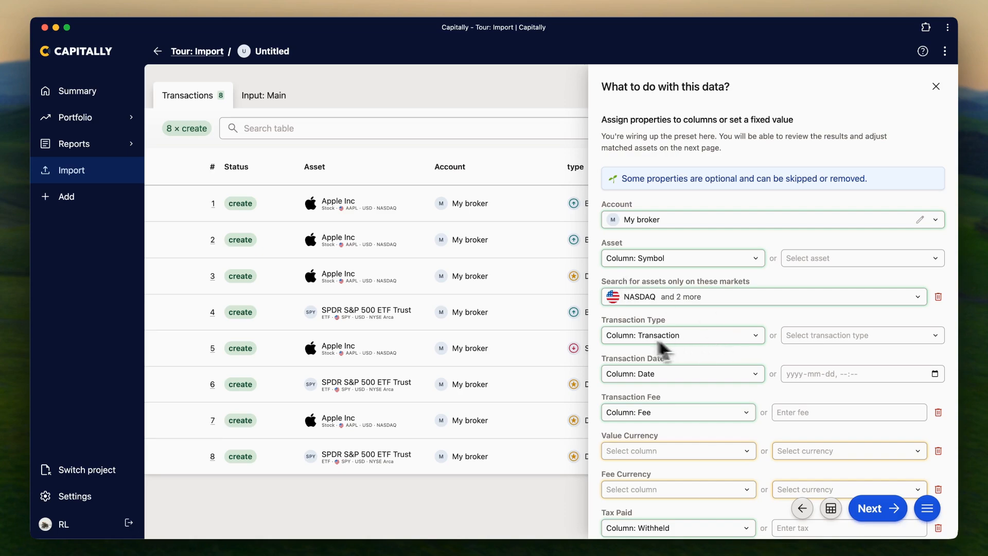
Step: Compare the mapping with the Input: Main table's columns and assign the Price column as the value currency
{"action": "scroll", "coordinate": [474, 339], "scroll_direction": "right", "scroll_amount": 3}
{"action": "left_click", "coordinate": [264, 100]}
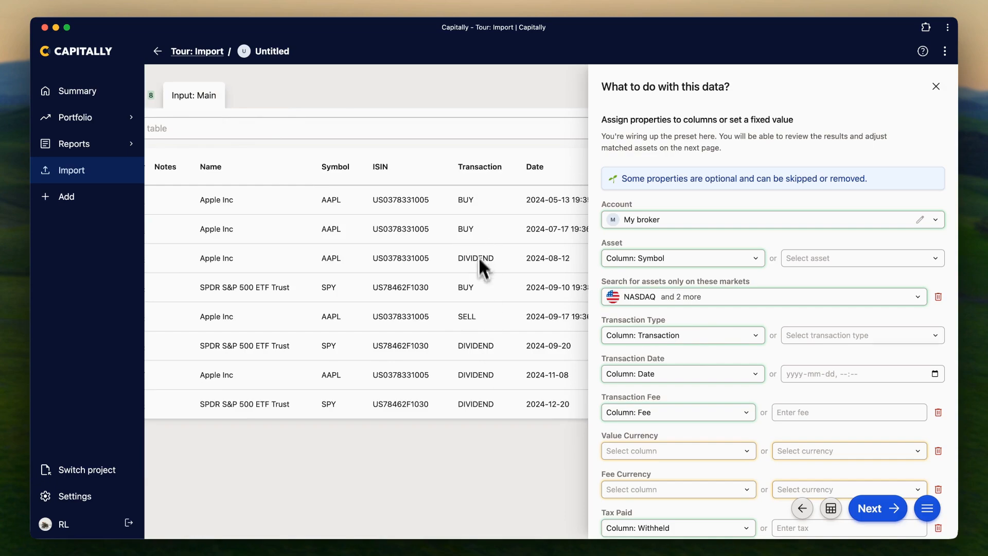
{"action": "scroll", "coordinate": [672, 355], "scroll_direction": "down", "scroll_amount": 1}
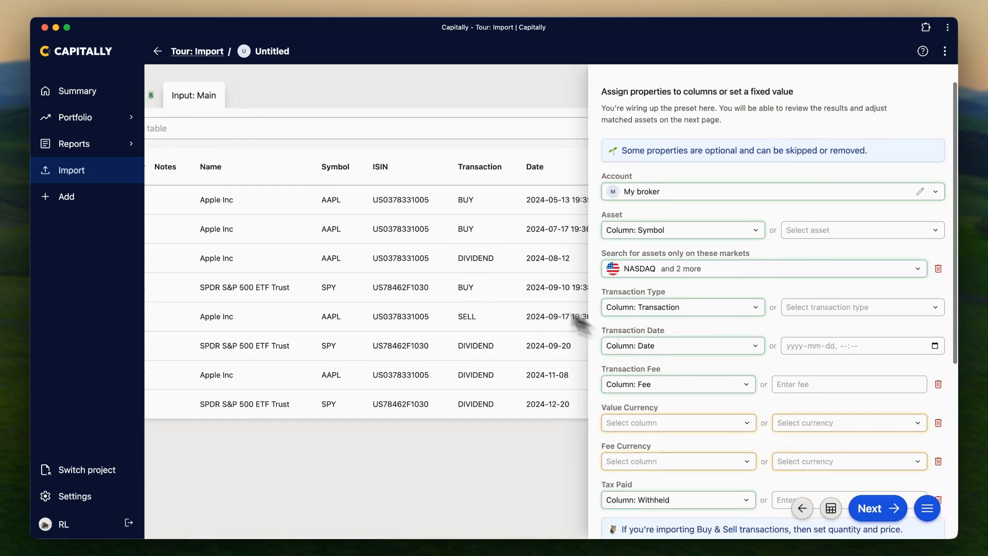
{"action": "scroll", "coordinate": [544, 235], "scroll_direction": "right", "scroll_amount": 3}
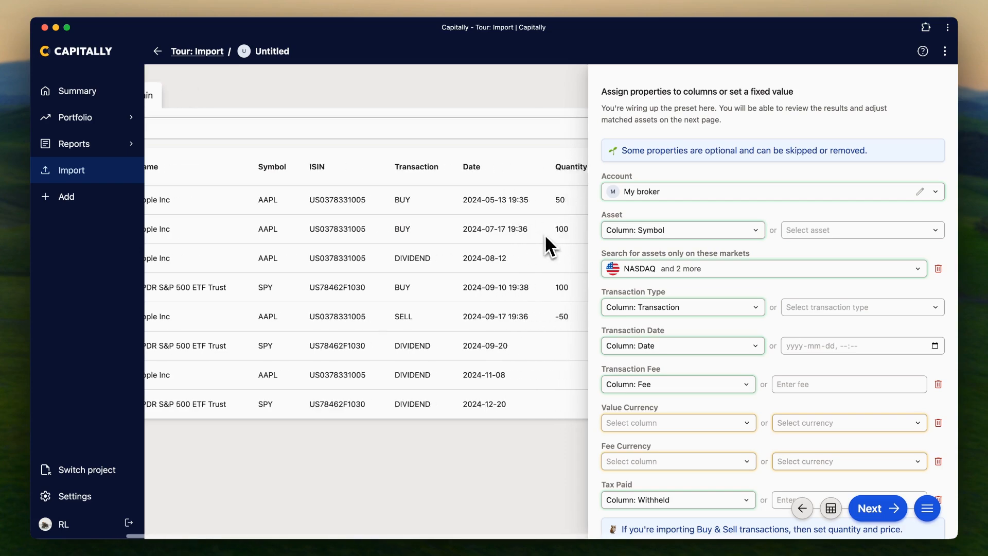
{"action": "scroll", "coordinate": [692, 357], "scroll_direction": "down", "scroll_amount": 1}
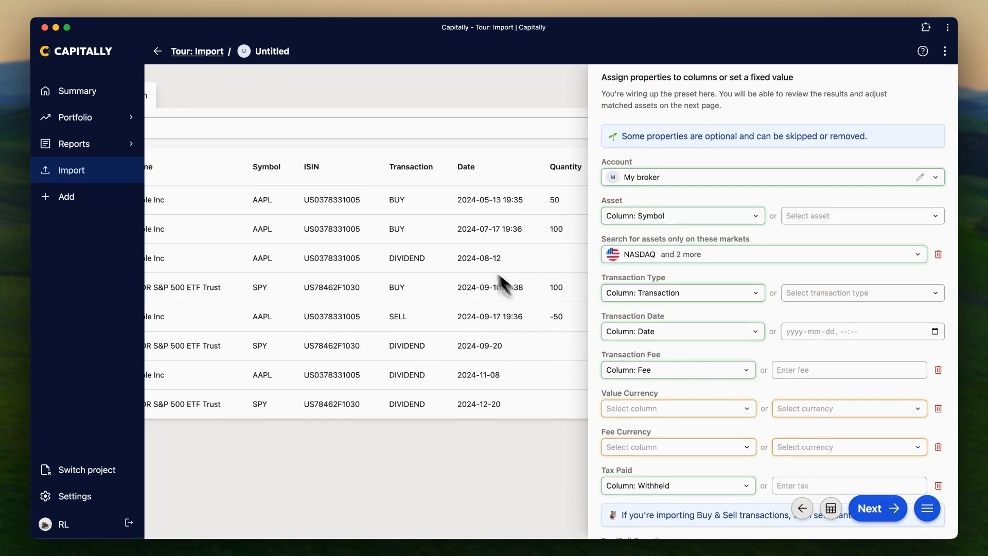
{"action": "scroll", "coordinate": [490, 276], "scroll_direction": "right", "scroll_amount": 3}
{"action": "scroll", "coordinate": [487, 265], "scroll_direction": "right", "scroll_amount": 2}
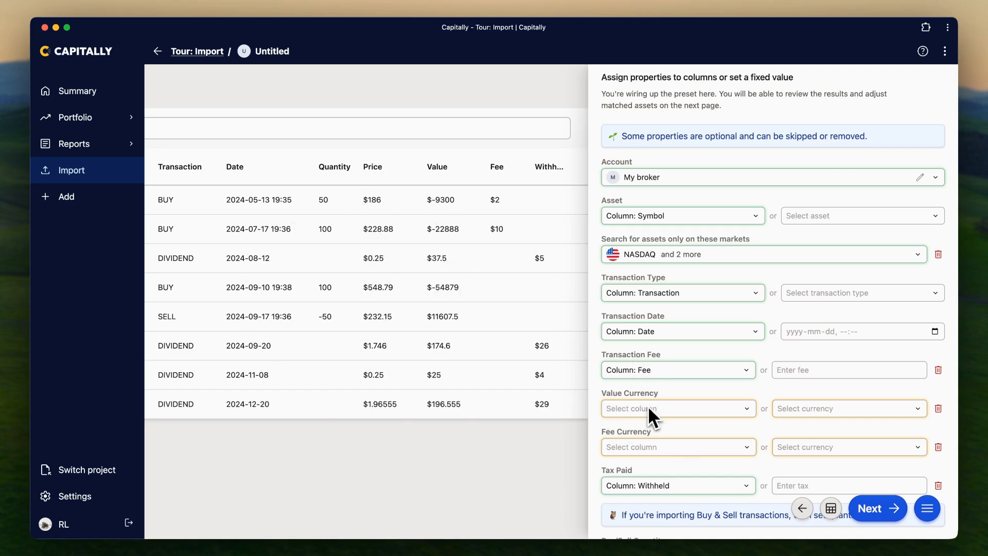
{"action": "left_click", "coordinate": [693, 414]}
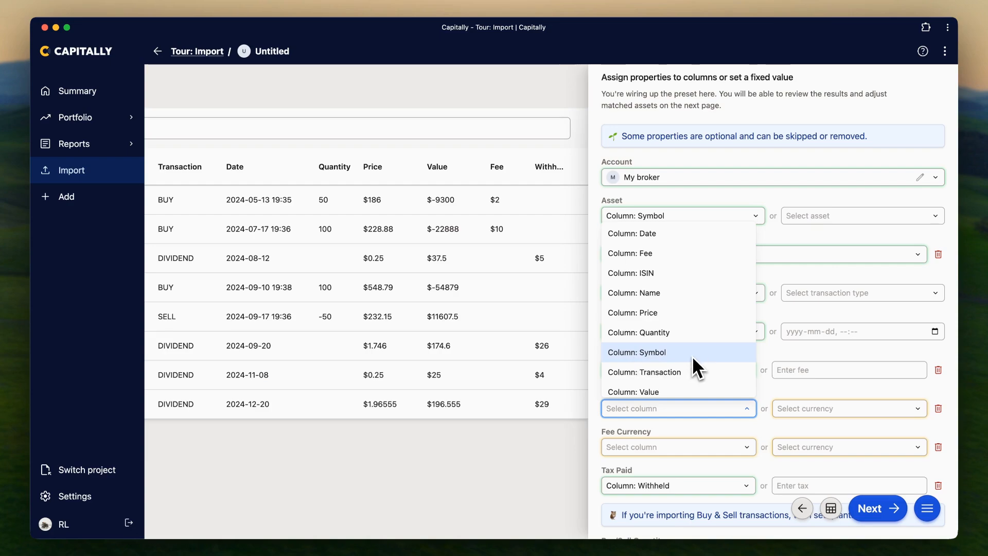
{"action": "left_click", "coordinate": [684, 312]}
Step: Set the fee currency to the fixed value USD - US Dollar instead of the Fee column
{"action": "scroll", "coordinate": [705, 380], "scroll_direction": "down", "scroll_amount": 2}
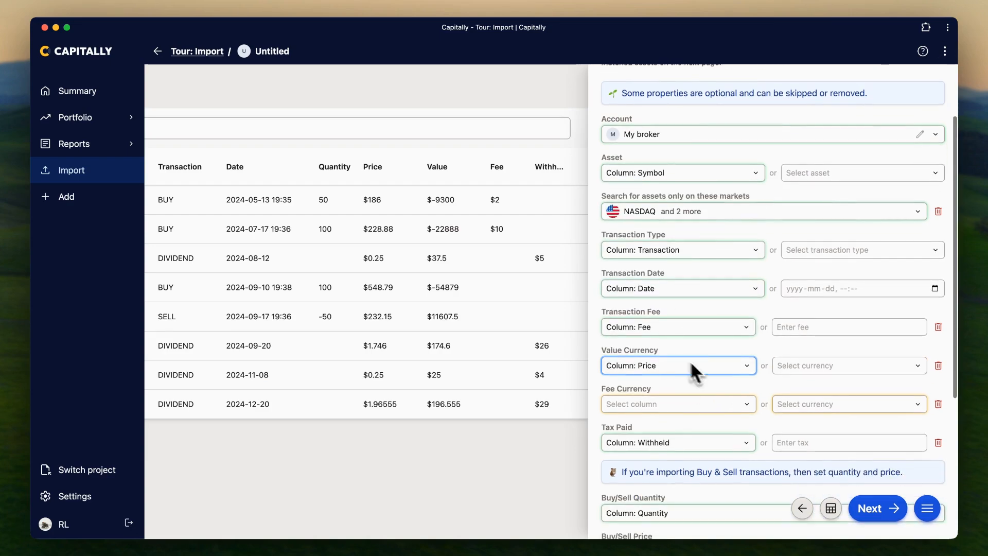
{"action": "scroll", "coordinate": [696, 370], "scroll_direction": "down", "scroll_amount": 1}
{"action": "left_click", "coordinate": [674, 371]}
{"action": "left_click", "coordinate": [666, 215]}
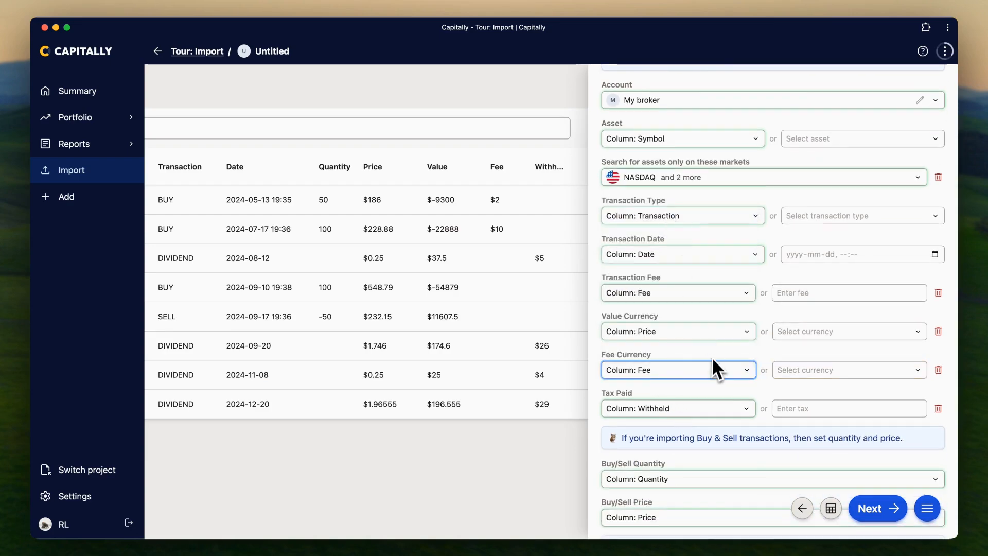
{"action": "left_click", "coordinate": [838, 371]}
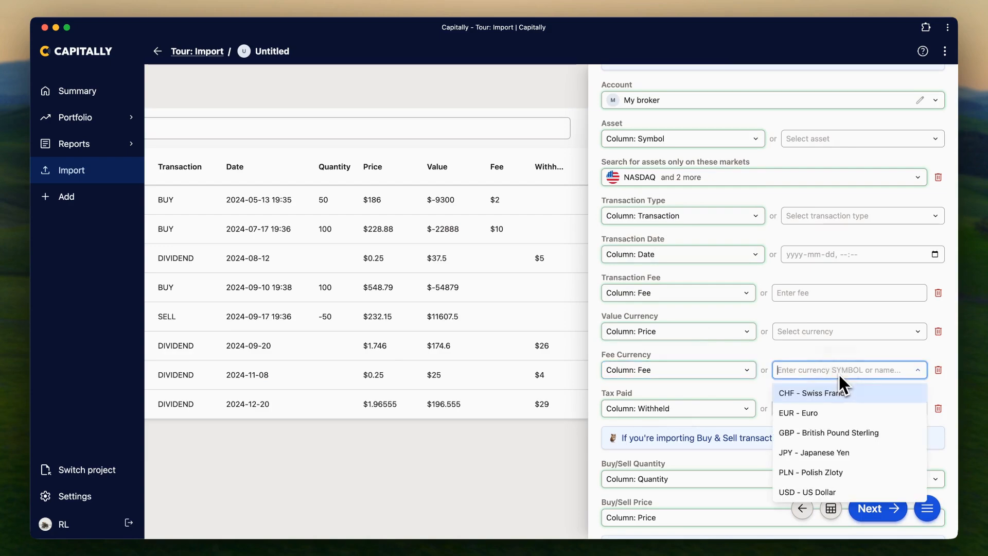
{"action": "left_click", "coordinate": [805, 491]}
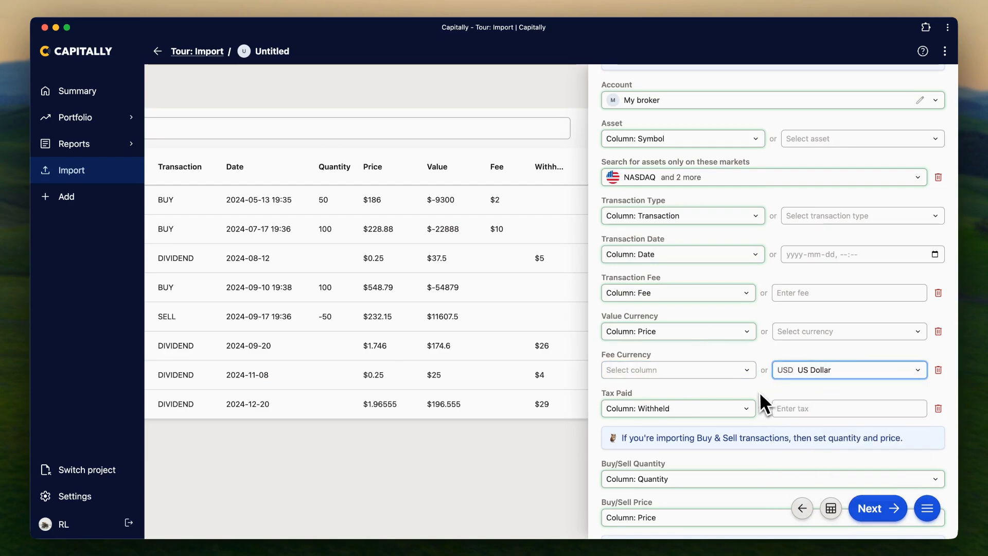
Step: Check the remaining column assignments for tax paid, buy/sell quantity, buy/sell price and income value
{"action": "scroll", "coordinate": [767, 402], "scroll_direction": "down", "scroll_amount": 3}
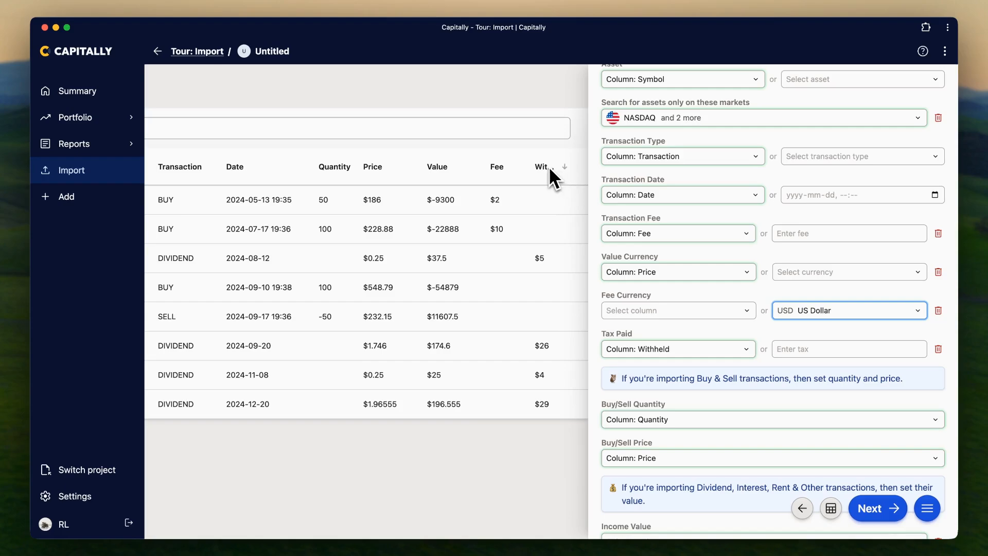
{"action": "scroll", "coordinate": [644, 356], "scroll_direction": "down", "scroll_amount": 1}
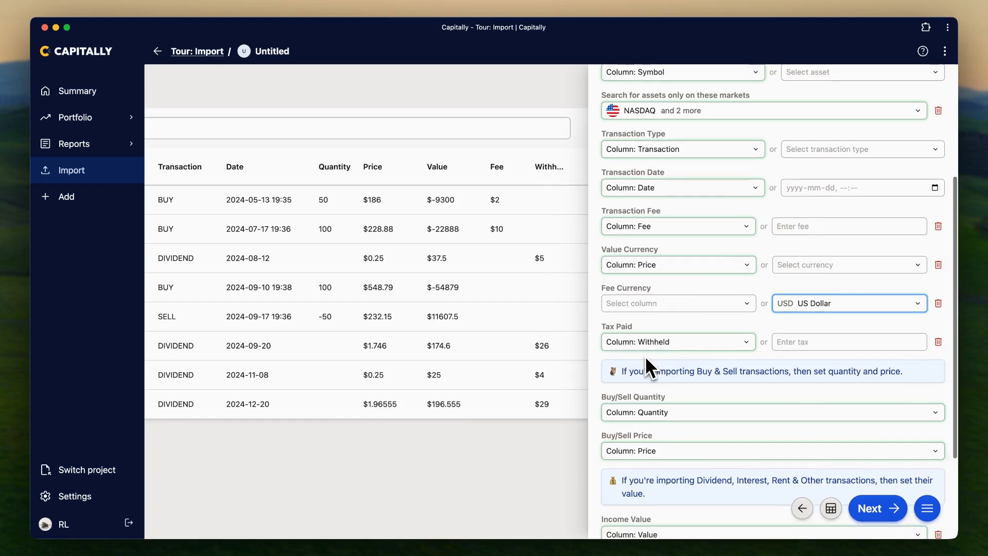
{"action": "scroll", "coordinate": [644, 356], "scroll_direction": "down", "scroll_amount": 3}
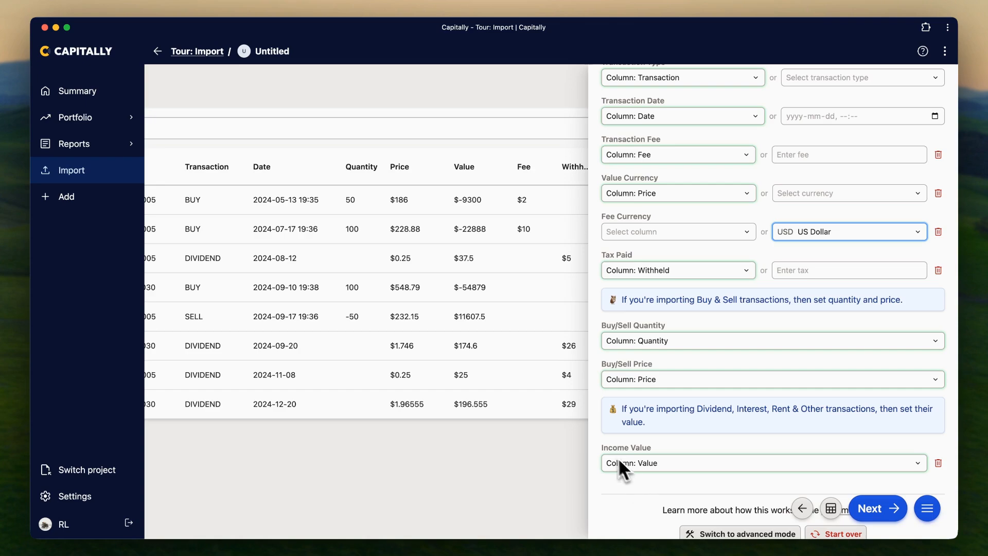
Step: Examine the mapping's rules in advanced mode, including the transaction type conditions, and return to simple mode
{"action": "scroll", "coordinate": [676, 465], "scroll_direction": "down", "scroll_amount": 2}
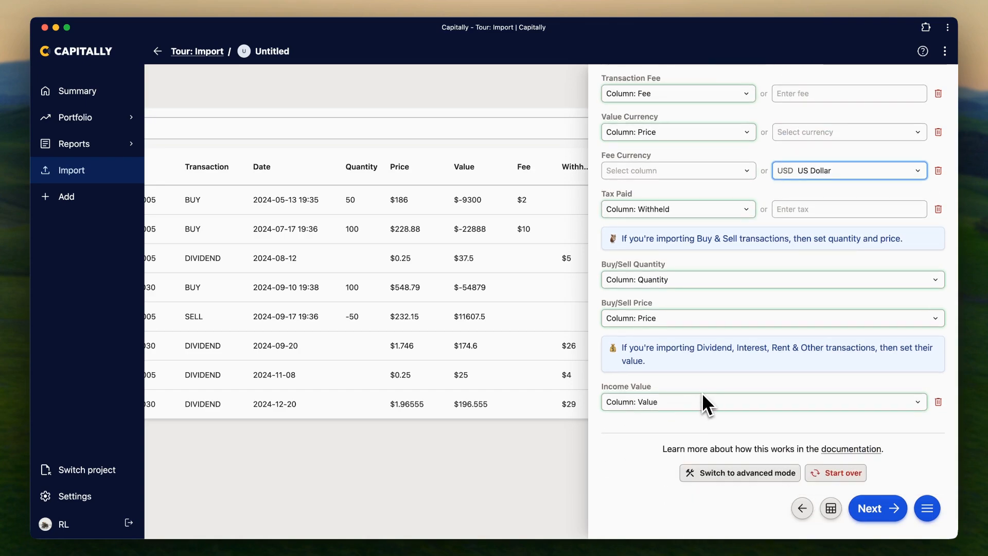
{"action": "left_click", "coordinate": [729, 472]}
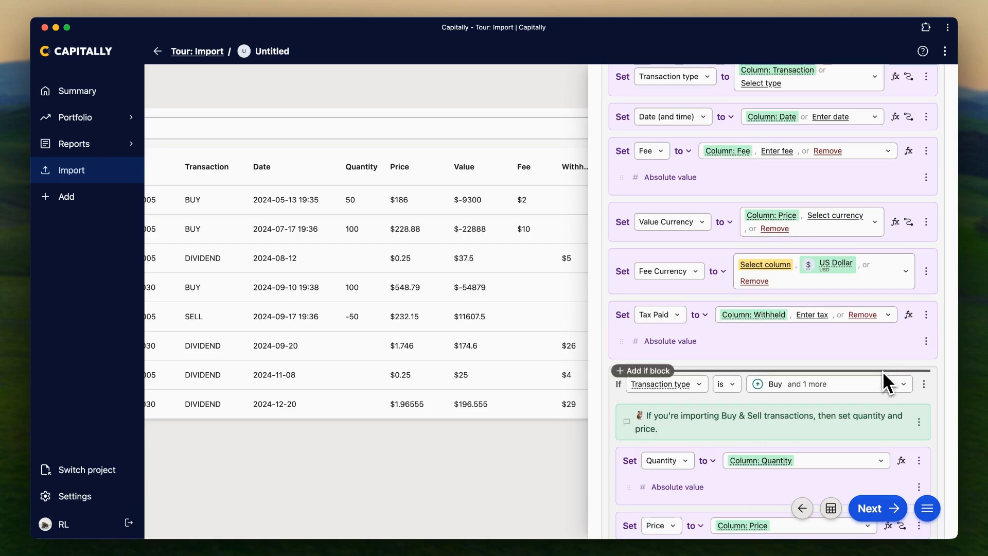
{"action": "scroll", "coordinate": [882, 371], "scroll_direction": "up", "scroll_amount": 3}
{"action": "scroll", "coordinate": [881, 372], "scroll_direction": "up", "scroll_amount": 3}
{"action": "scroll", "coordinate": [907, 400], "scroll_direction": "down", "scroll_amount": 5}
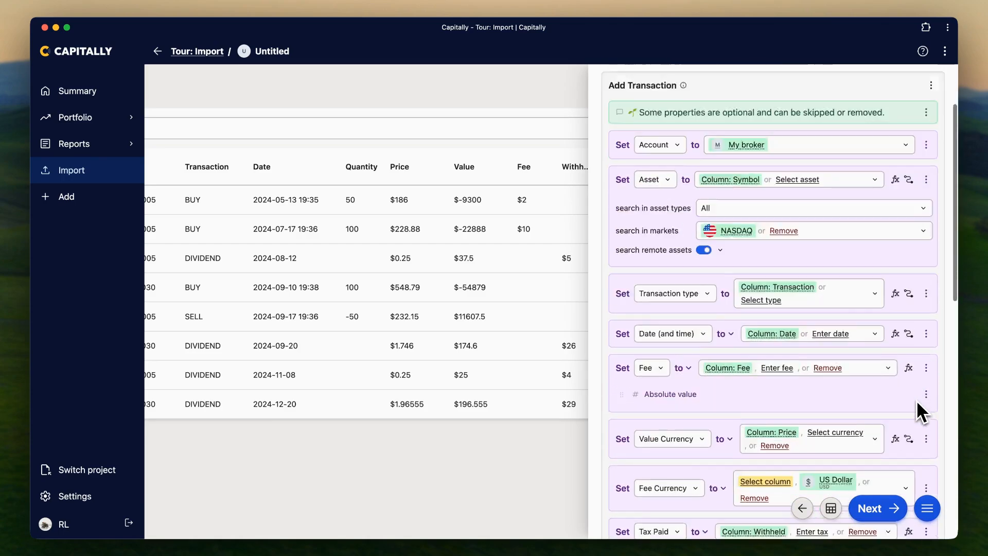
{"action": "scroll", "coordinate": [918, 407], "scroll_direction": "down", "scroll_amount": 4}
{"action": "left_click_drag", "start_coordinate": [589, 290], "coordinate": [493, 289]}
{"action": "scroll", "coordinate": [827, 370], "scroll_direction": "down", "scroll_amount": 4}
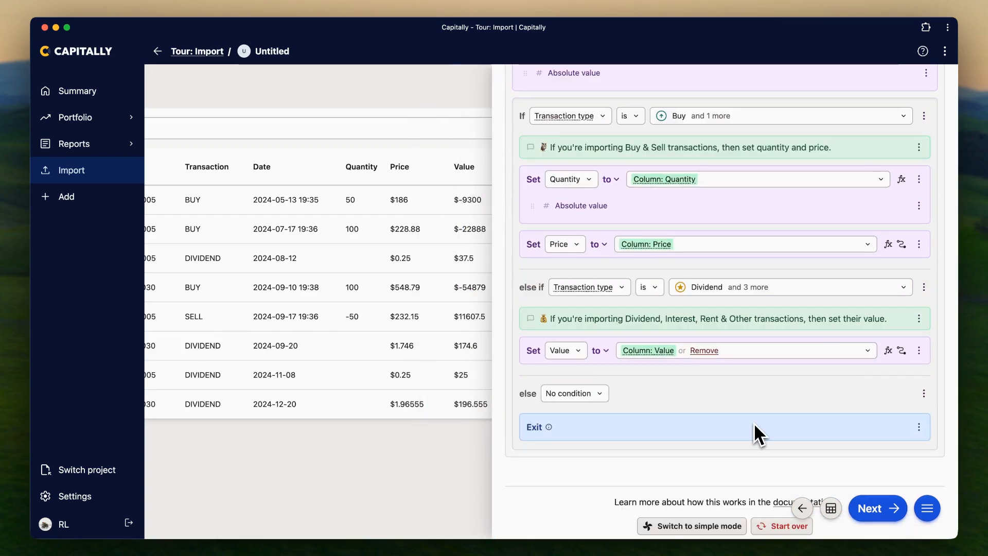
{"action": "scroll", "coordinate": [732, 418], "scroll_direction": "down", "scroll_amount": 2}
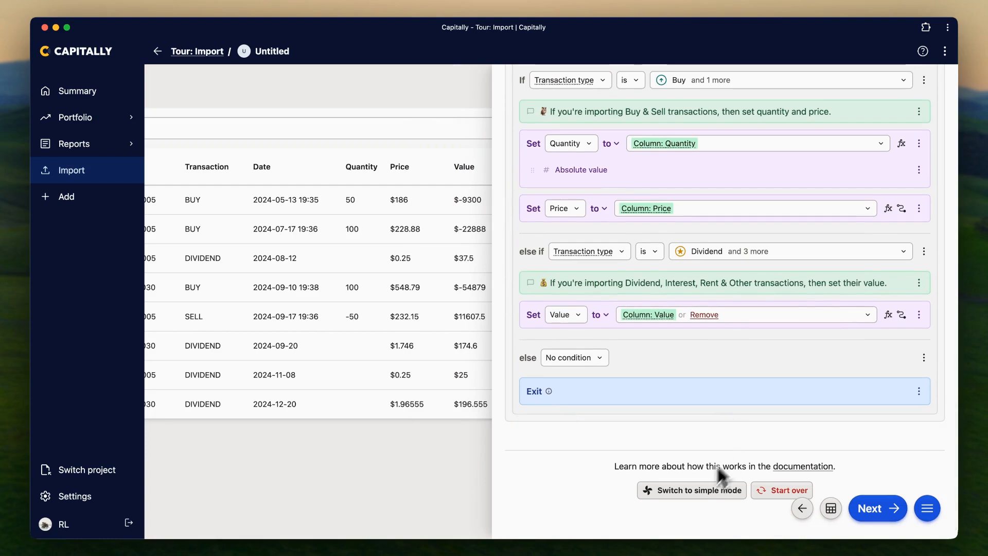
{"action": "left_click", "coordinate": [693, 489]}
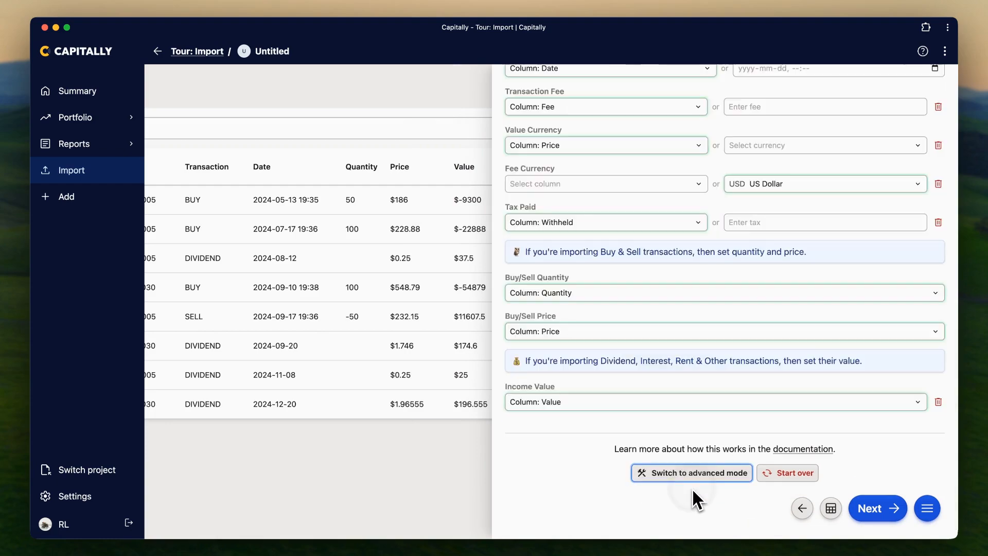
Step: Accept the column mapping, continue through the review to the import summary, and start the import
{"action": "left_click", "coordinate": [872, 512]}
{"action": "left_click", "coordinate": [884, 511]}
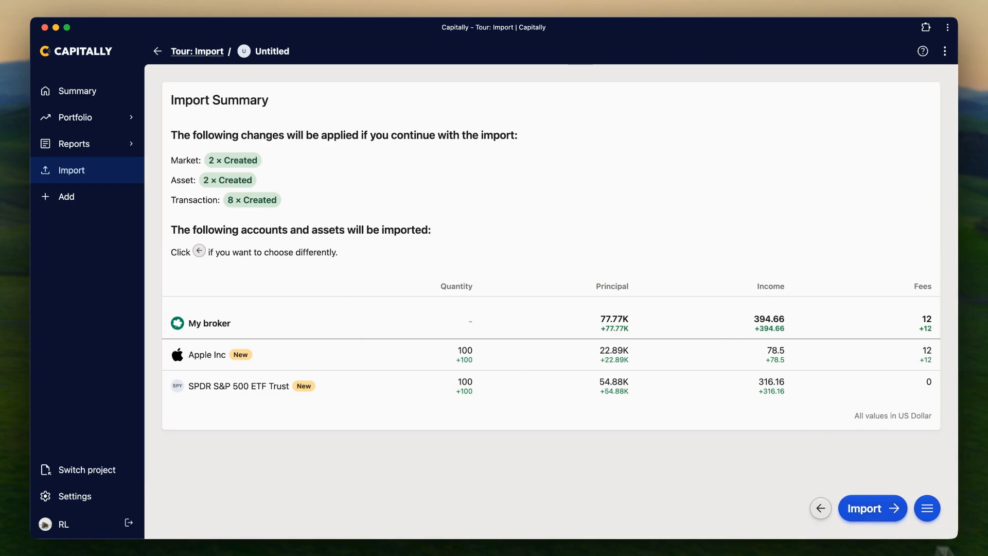
{"action": "left_click", "coordinate": [868, 512]}
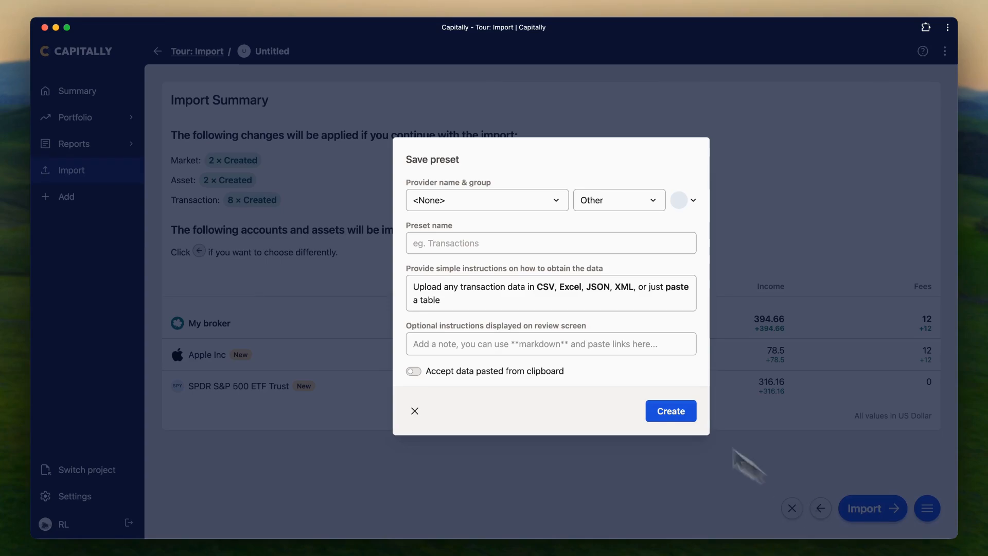
Step: Name the import preset My transactions, keep its default data instructions, and create it
{"action": "left_click", "coordinate": [461, 243]}
{"action": "type", "text": "My transactions"}
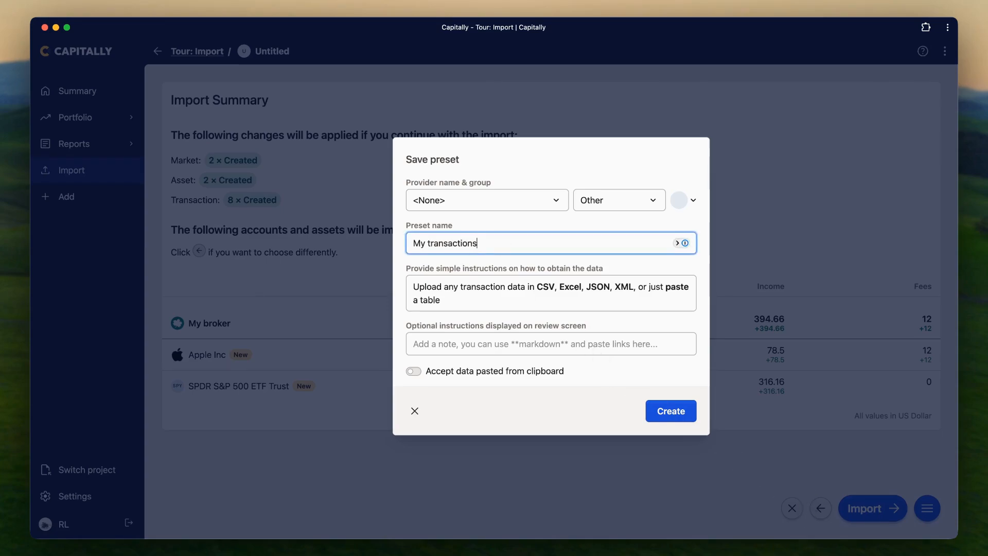
{"action": "left_click_drag", "start_coordinate": [454, 308], "coordinate": [412, 294]}
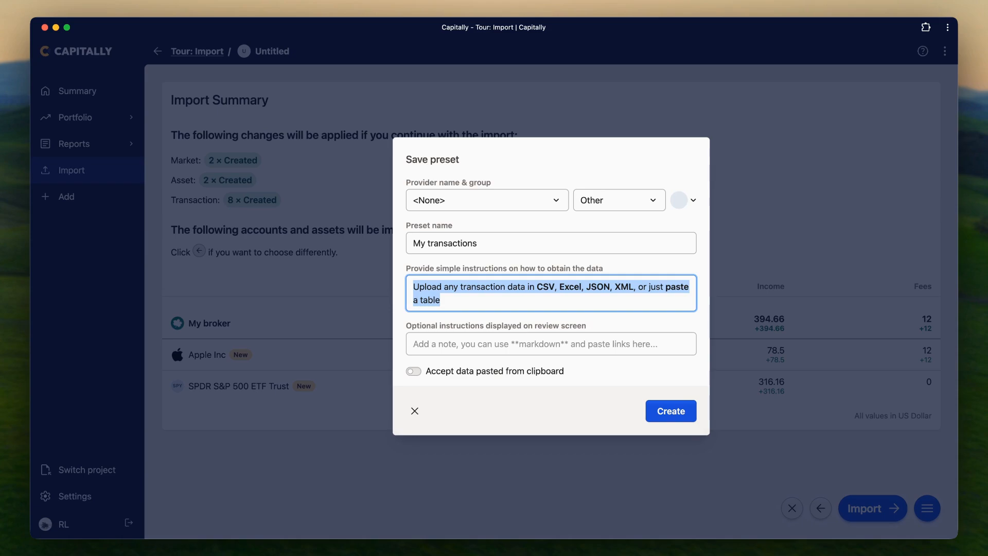
{"action": "left_click", "coordinate": [492, 248]}
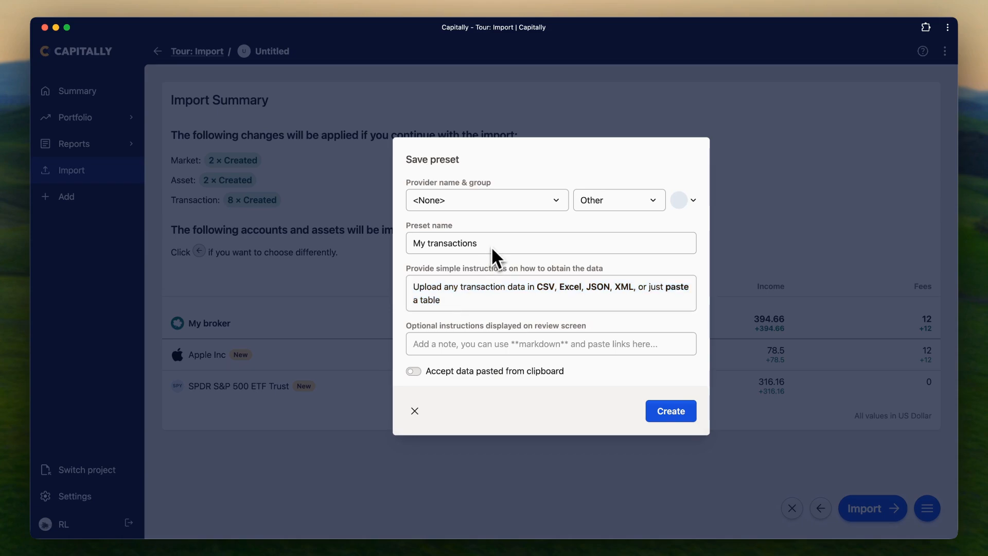
{"action": "left_click", "coordinate": [679, 418]}
Step: Find the My transactions preset in the Other group of the import list and open it for editing
{"action": "left_click", "coordinate": [77, 170]}
{"action": "scroll", "coordinate": [314, 386], "scroll_direction": "down", "scroll_amount": 5}
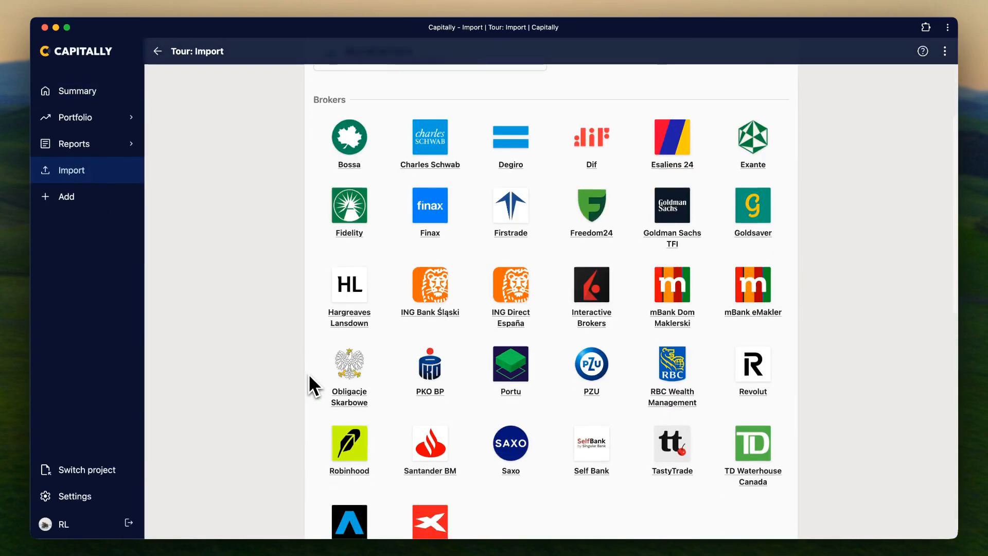
{"action": "scroll", "coordinate": [314, 383], "scroll_direction": "down", "scroll_amount": 10}
{"action": "left_click", "coordinate": [356, 406]}
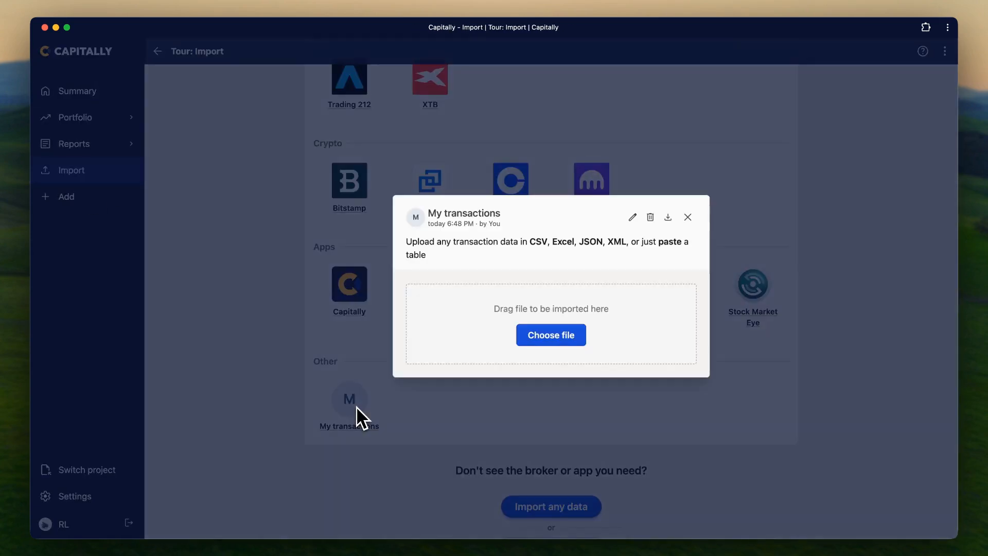
{"action": "left_click", "coordinate": [632, 216]}
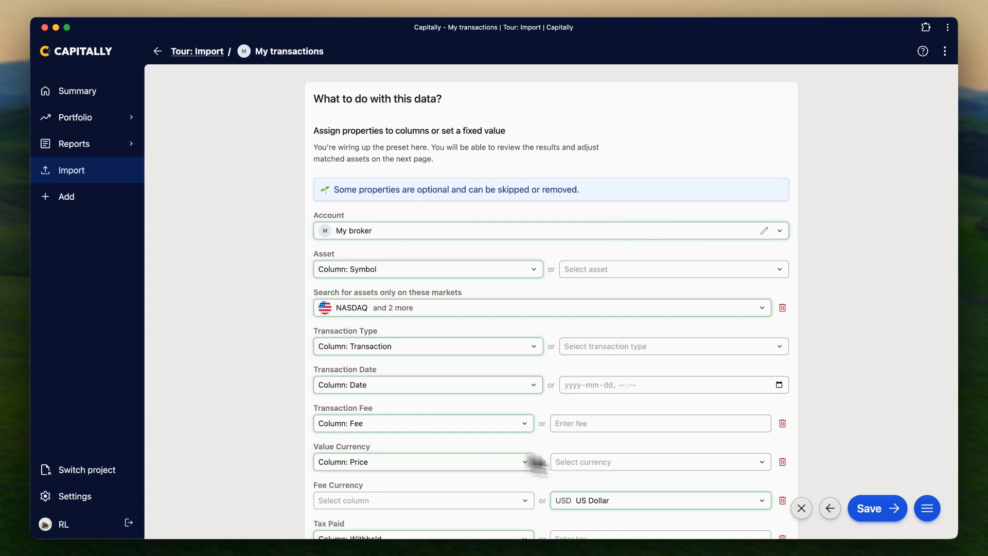
Step: Assign the preset to a new provider named My broker in the Brokers group and save it
{"action": "scroll", "coordinate": [561, 417], "scroll_direction": "down", "scroll_amount": 6}
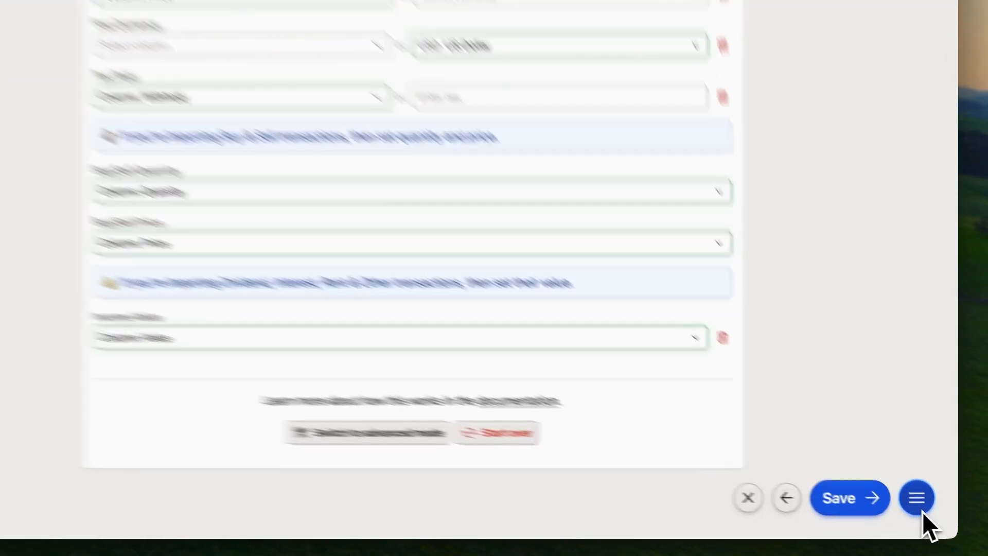
{"action": "left_click", "coordinate": [927, 508]}
{"action": "left_click", "coordinate": [822, 427]}
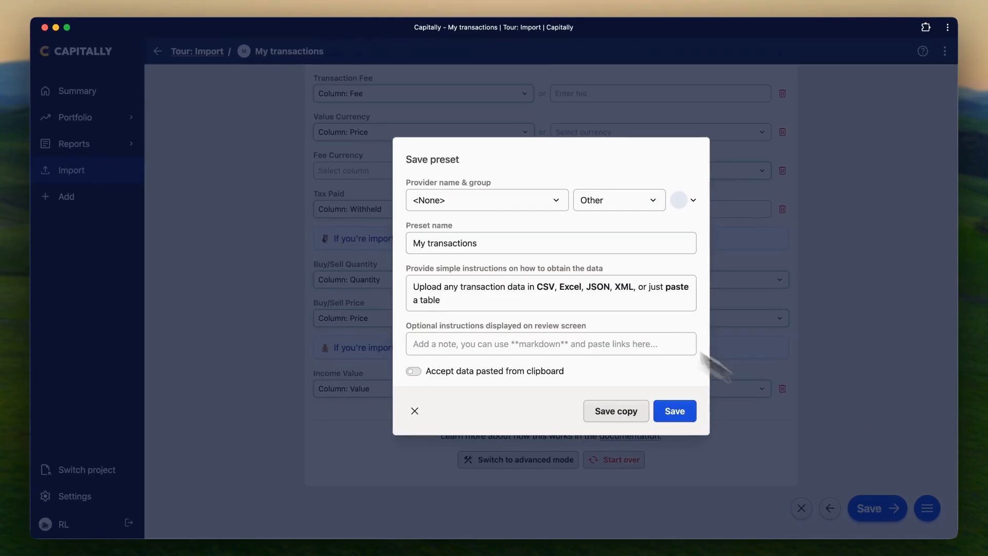
{"action": "left_click", "coordinate": [449, 187]}
{"action": "type", "text": "My broker"}
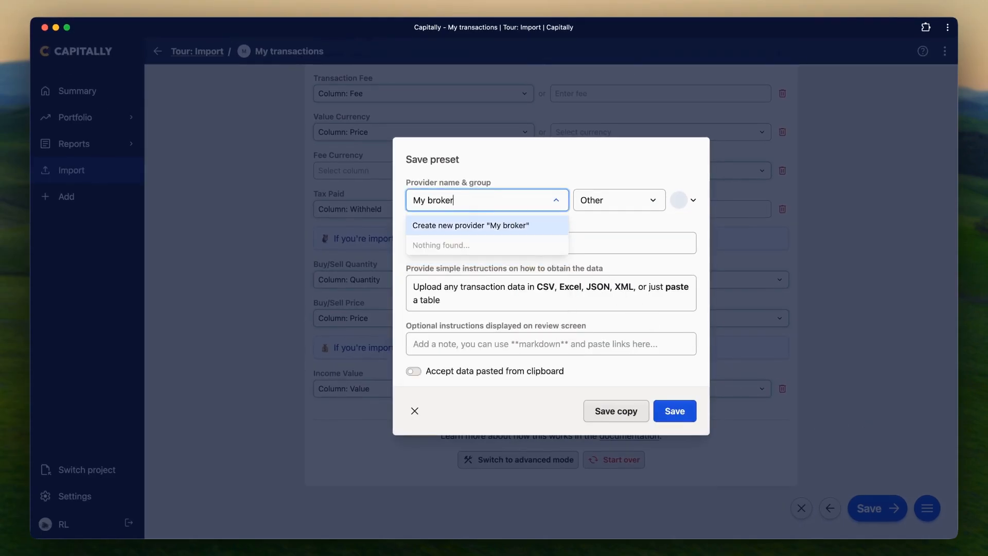
{"action": "left_click", "coordinate": [477, 226]}
{"action": "left_click", "coordinate": [622, 199]}
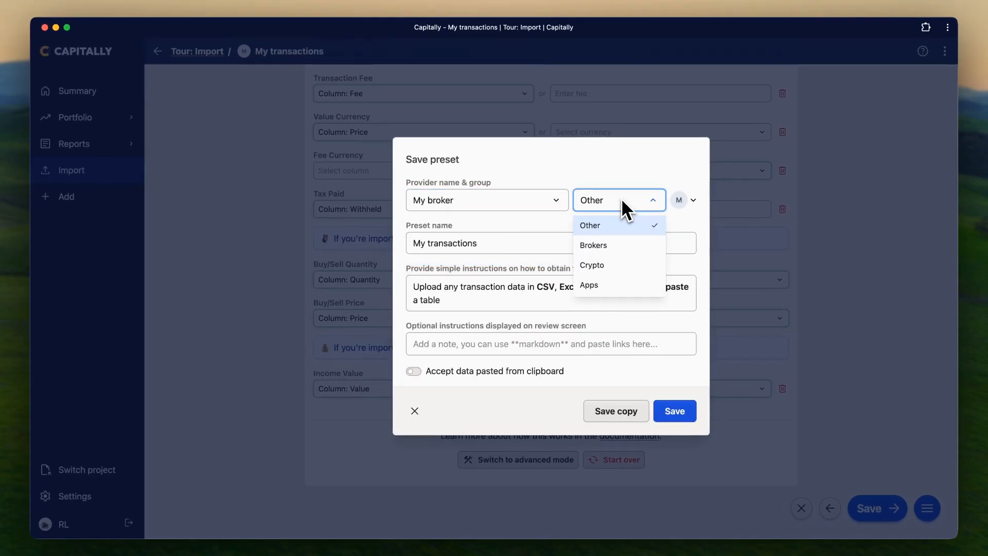
{"action": "left_click", "coordinate": [622, 245]}
{"action": "left_click", "coordinate": [678, 411]}
Step: Check the provider list, open manual-balances.csv, and import it as generic data without a ready-made preset
{"action": "scroll", "coordinate": [569, 376], "scroll_direction": "down", "scroll_amount": 2}
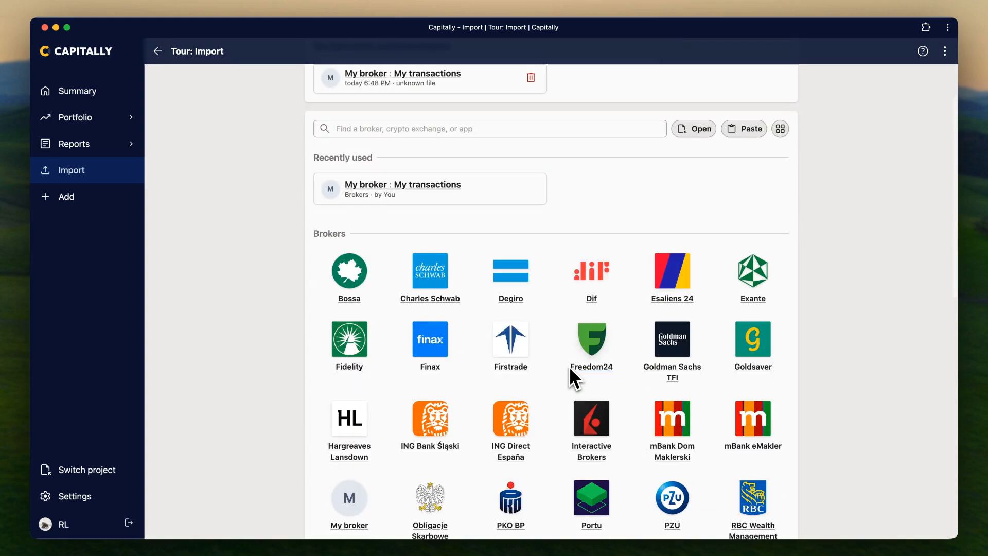
{"action": "scroll", "coordinate": [569, 367], "scroll_direction": "down", "scroll_amount": 3}
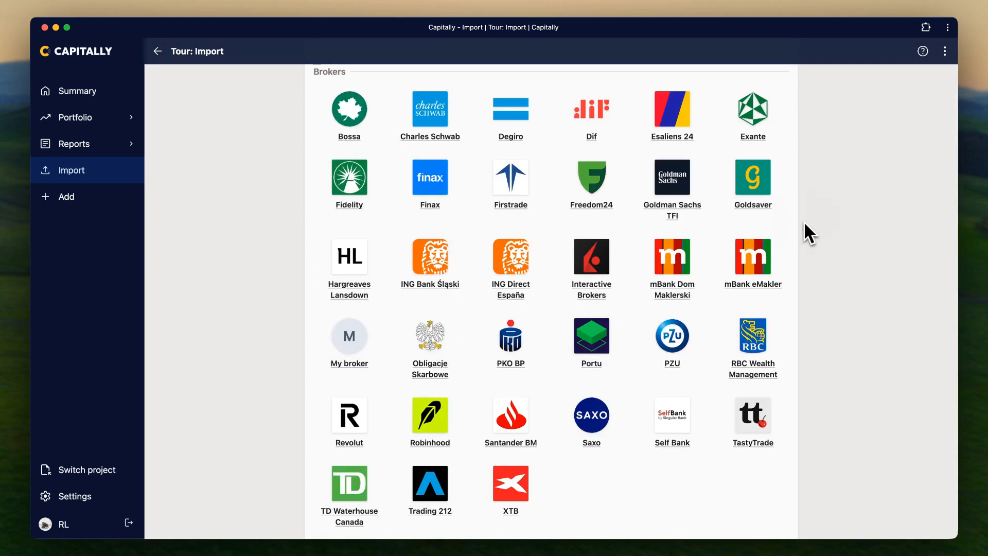
{"action": "scroll", "coordinate": [257, 259], "scroll_direction": "up", "scroll_amount": 5}
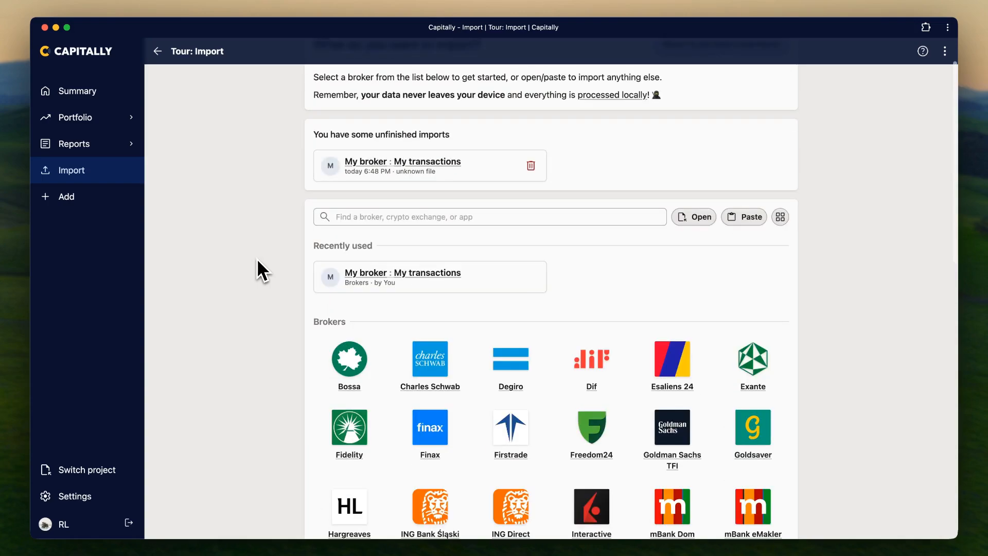
{"action": "left_click", "coordinate": [691, 222]}
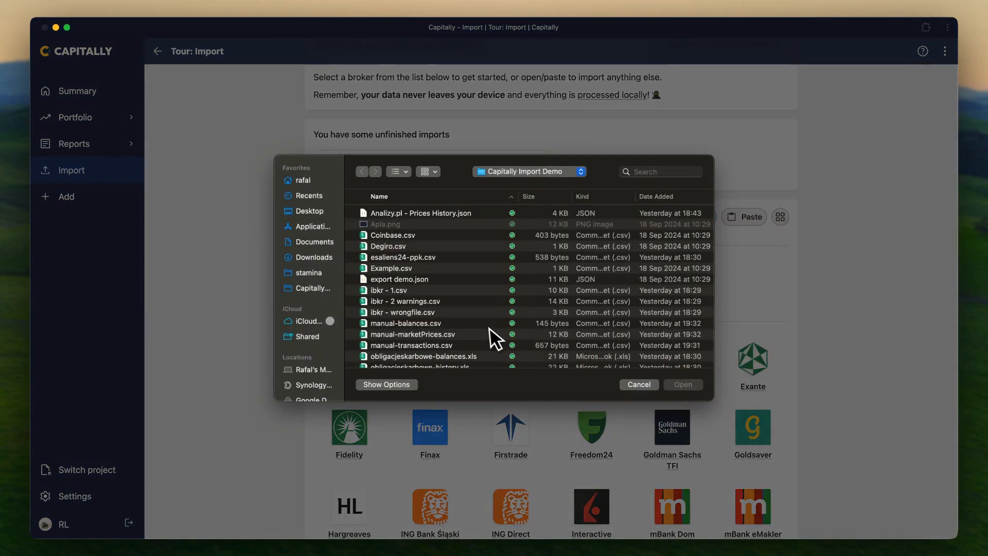
{"action": "left_click", "coordinate": [422, 323]}
{"action": "left_click", "coordinate": [687, 384]}
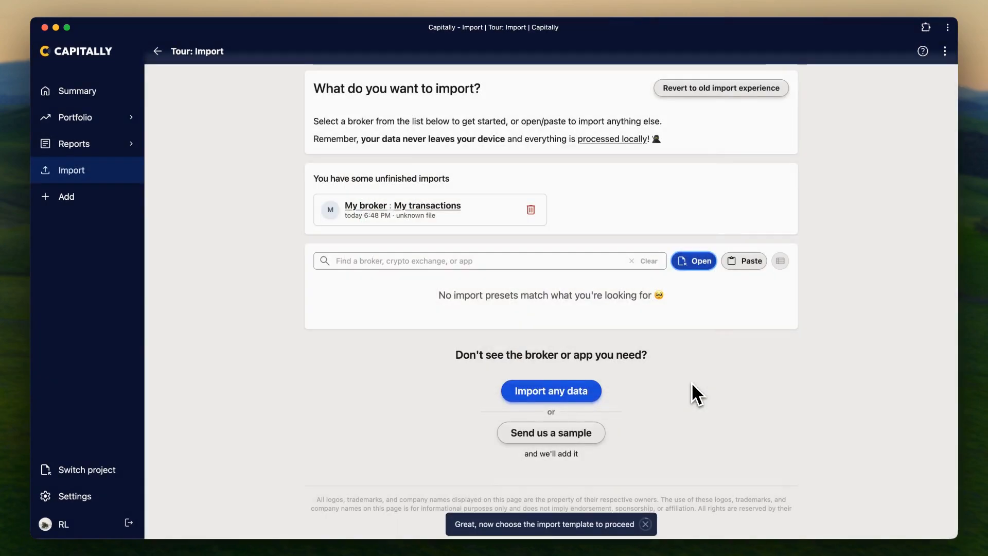
{"action": "left_click", "coordinate": [551, 392]}
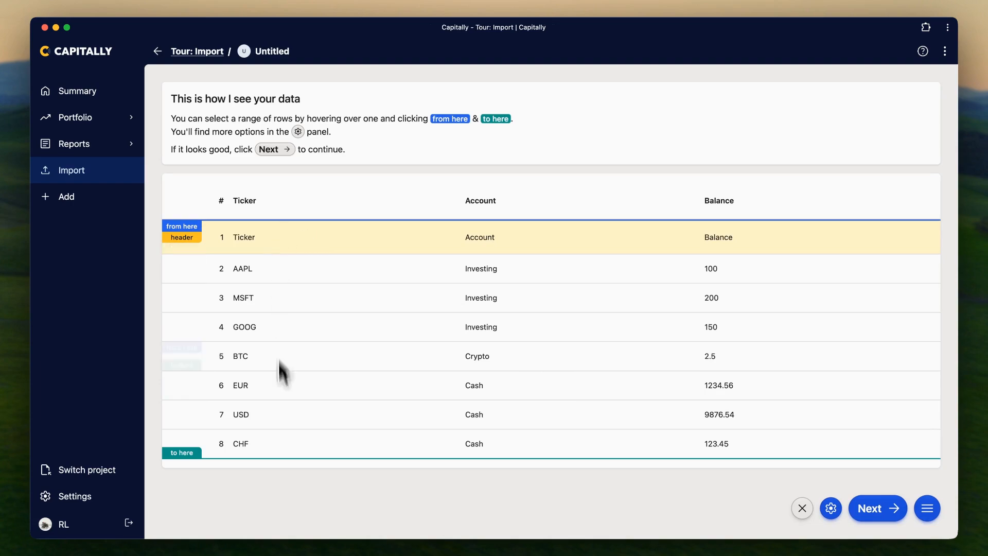
Step: Accept the data reading, treat the data as account balances, and compare the assigned columns with the table
{"action": "left_click", "coordinate": [890, 508]}
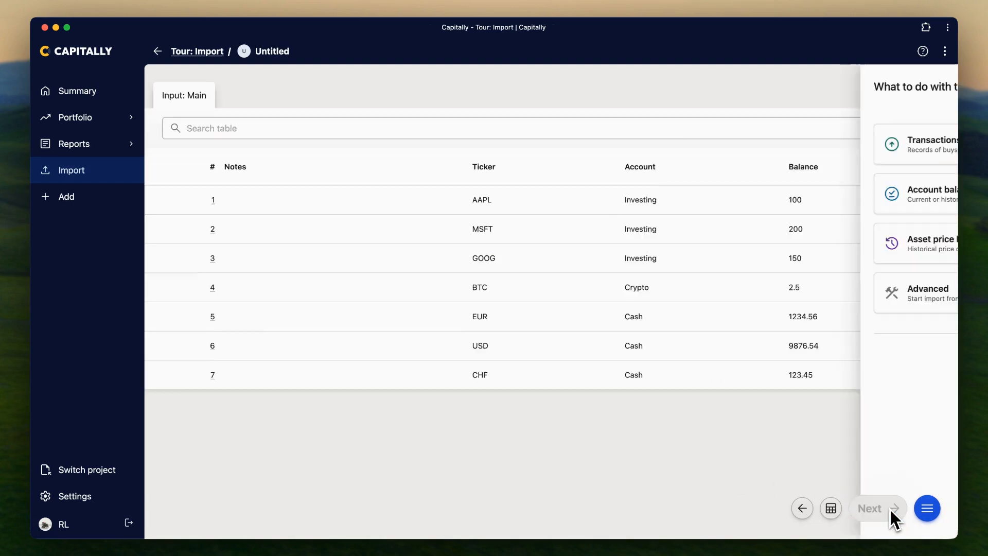
{"action": "left_click", "coordinate": [682, 192]}
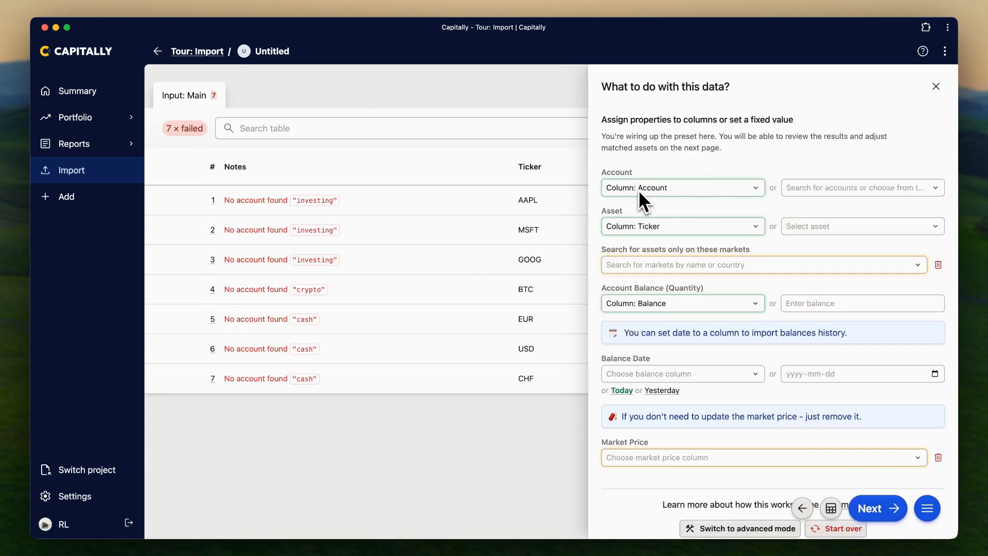
{"action": "scroll", "coordinate": [391, 295], "scroll_direction": "right", "scroll_amount": 10}
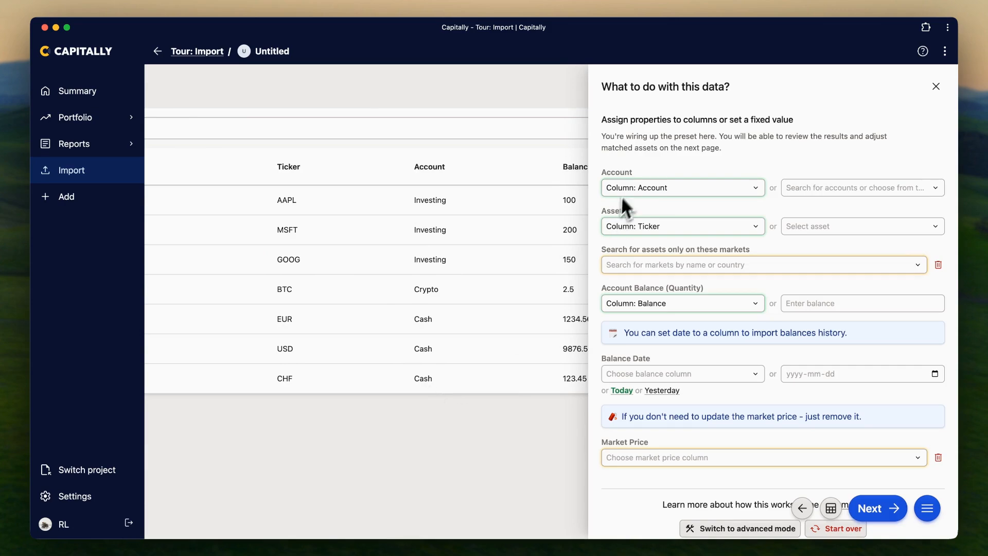
{"action": "scroll", "coordinate": [653, 191], "scroll_direction": "left", "scroll_amount": 2}
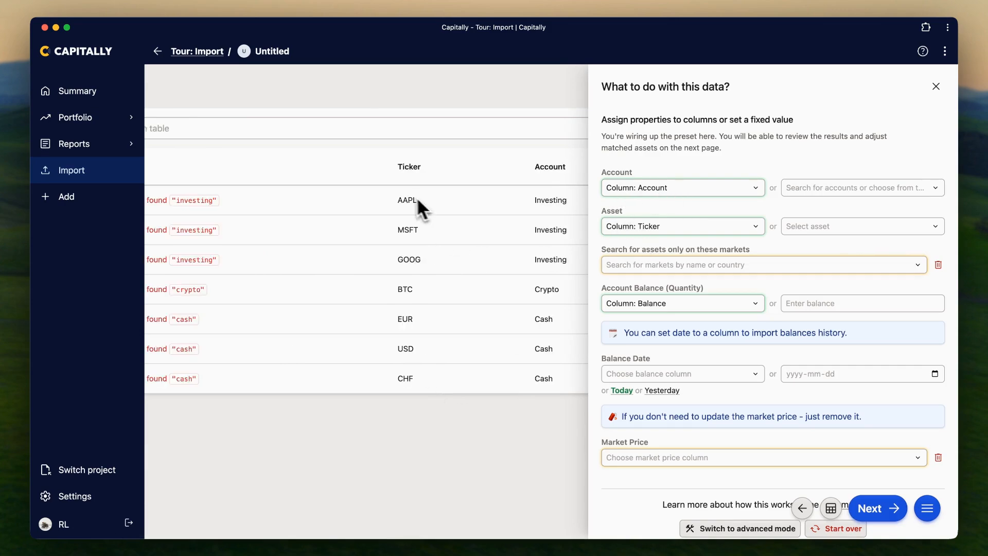
{"action": "scroll", "coordinate": [419, 346], "scroll_direction": "right", "scroll_amount": 4}
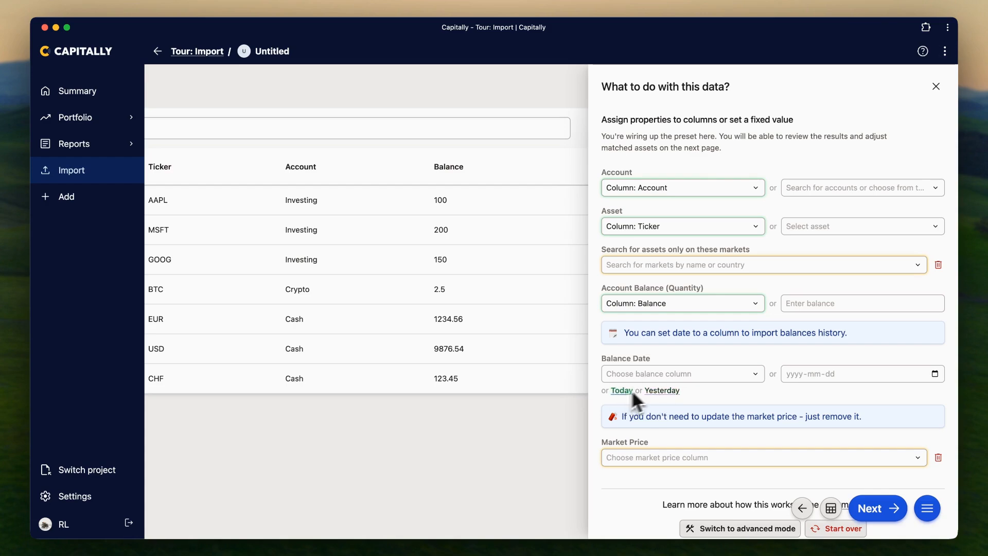
Step: Set the balance date to the fixed value 2024-07-02 and remove the Market Price property
{"action": "left_click", "coordinate": [936, 374]}
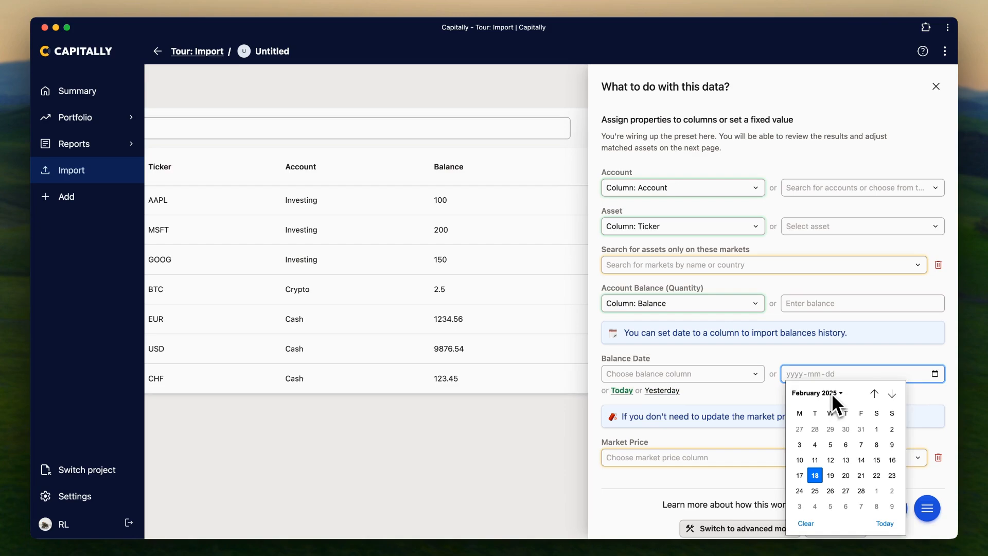
{"action": "scroll", "coordinate": [841, 446], "scroll_direction": "down", "scroll_amount": 10}
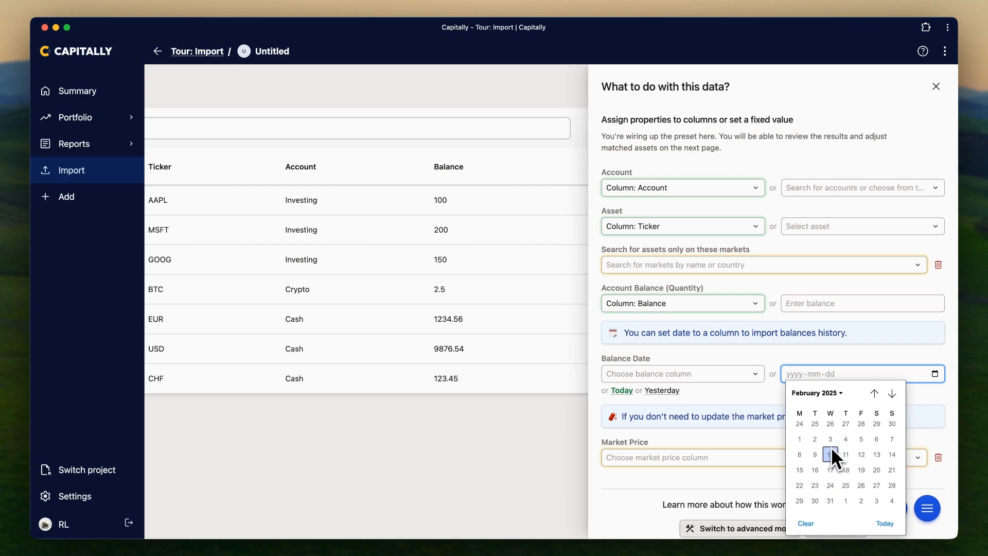
{"action": "left_click", "coordinate": [817, 440]}
{"action": "scroll", "coordinate": [727, 425], "scroll_direction": "down", "scroll_amount": 2}
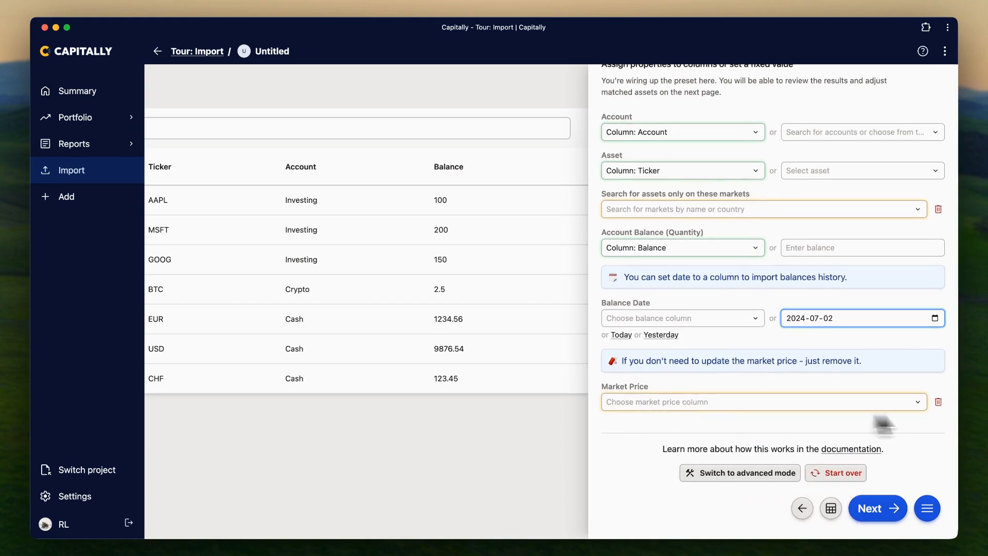
{"action": "left_click", "coordinate": [941, 403]}
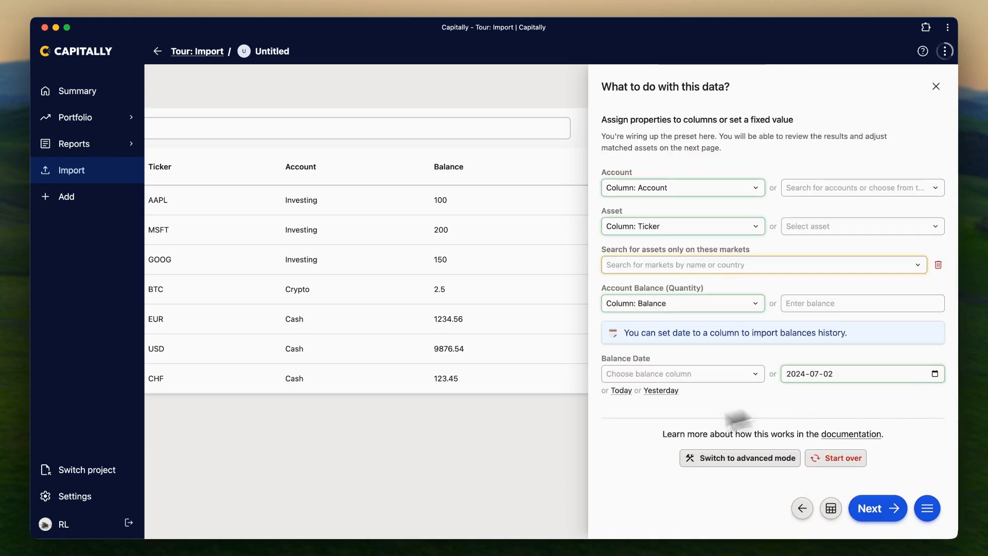
Step: Continue to the import review and create a new account named Cash for the unmatched Cash entries
{"action": "left_click", "coordinate": [888, 513]}
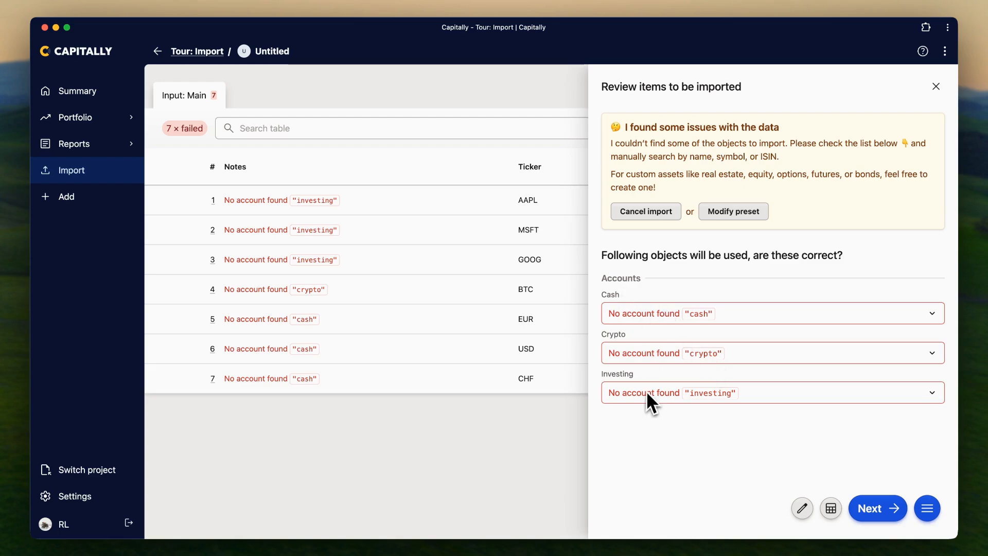
{"action": "left_click", "coordinate": [746, 315]}
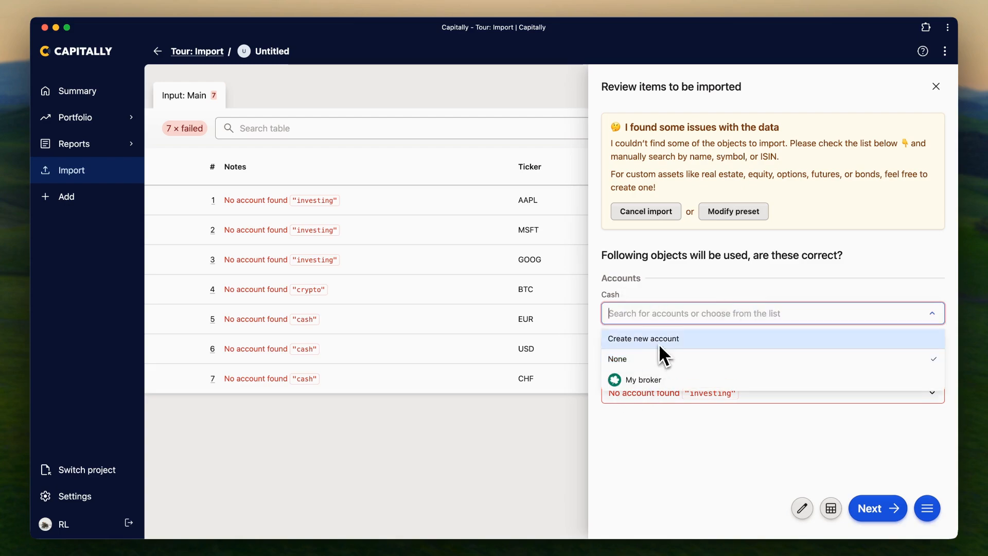
{"action": "left_click", "coordinate": [658, 337]}
{"action": "type", "text": "Cash"}
{"action": "left_click", "coordinate": [692, 435]}
Step: Create a new account named Crypto for the unmatched Crypto entry
{"action": "left_click", "coordinate": [743, 410]}
{"action": "left_click", "coordinate": [743, 437]}
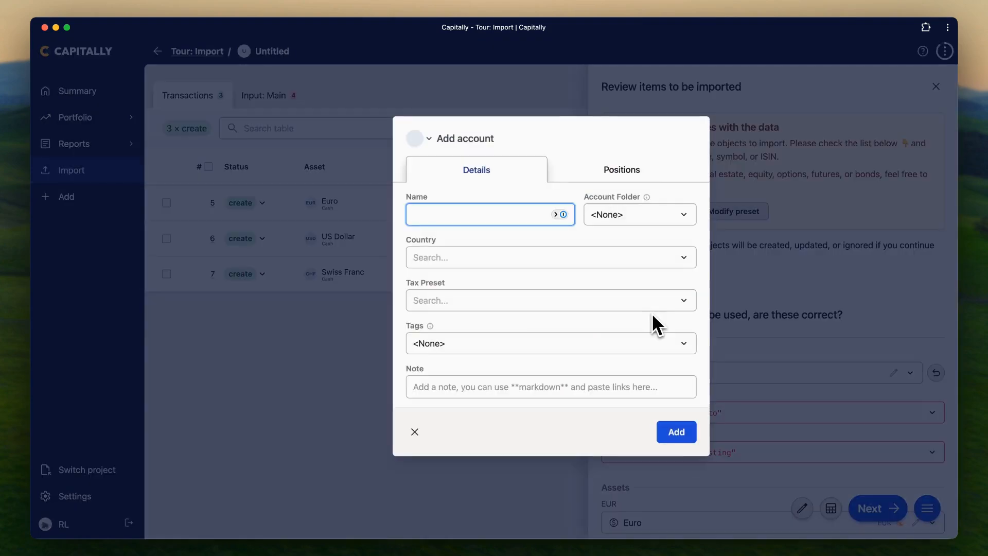
{"action": "type", "text": "Crypto"}
{"action": "key", "text": "Return"}
Step: Create a new account named Investing for the unmatched Investing entries and check the matched assets
{"action": "left_click", "coordinate": [753, 451]}
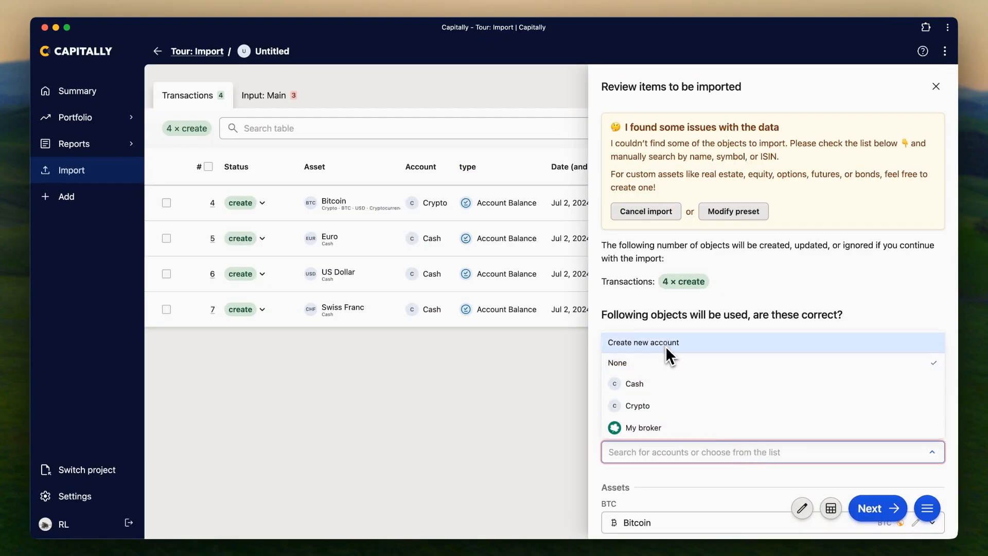
{"action": "left_click", "coordinate": [665, 345]}
{"action": "type", "text": "Investing"}
{"action": "left_click", "coordinate": [679, 431]}
{"action": "scroll", "coordinate": [733, 425], "scroll_direction": "down", "scroll_amount": 3}
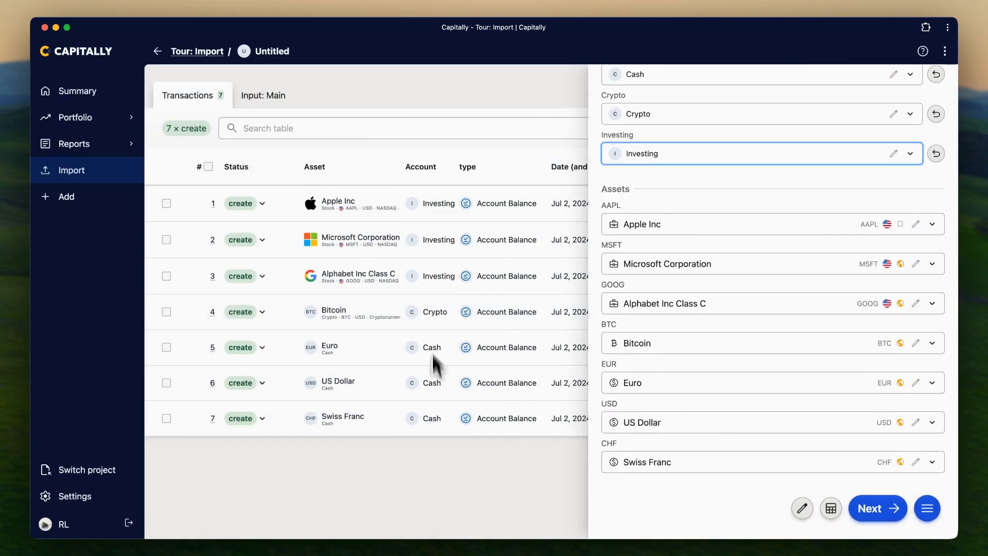
Step: Review the import summary of the balances by account and asset, and start the import
{"action": "left_click", "coordinate": [878, 509]}
{"action": "scroll", "coordinate": [701, 361], "scroll_direction": "down", "scroll_amount": 3}
{"action": "scroll", "coordinate": [701, 361], "scroll_direction": "down", "scroll_amount": 2}
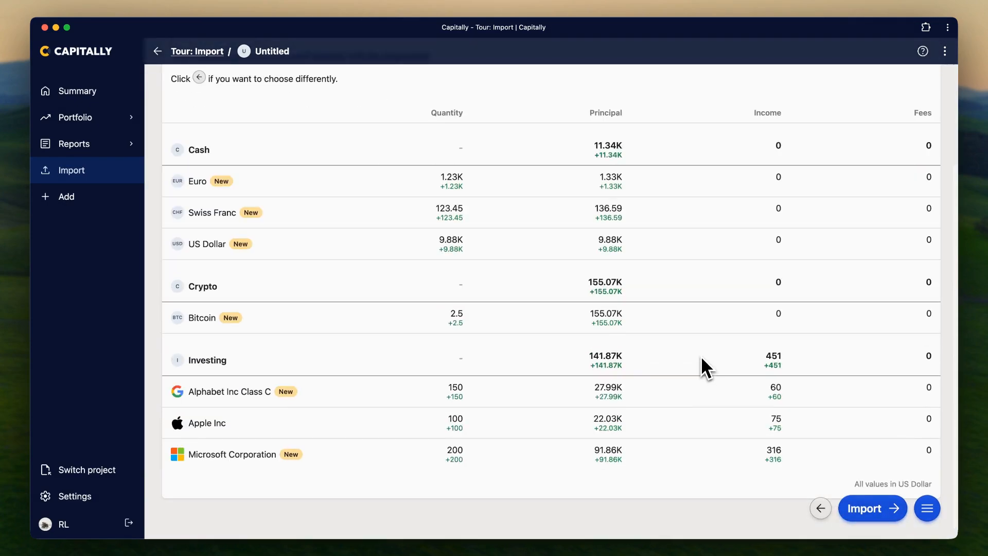
{"action": "left_click", "coordinate": [872, 508]}
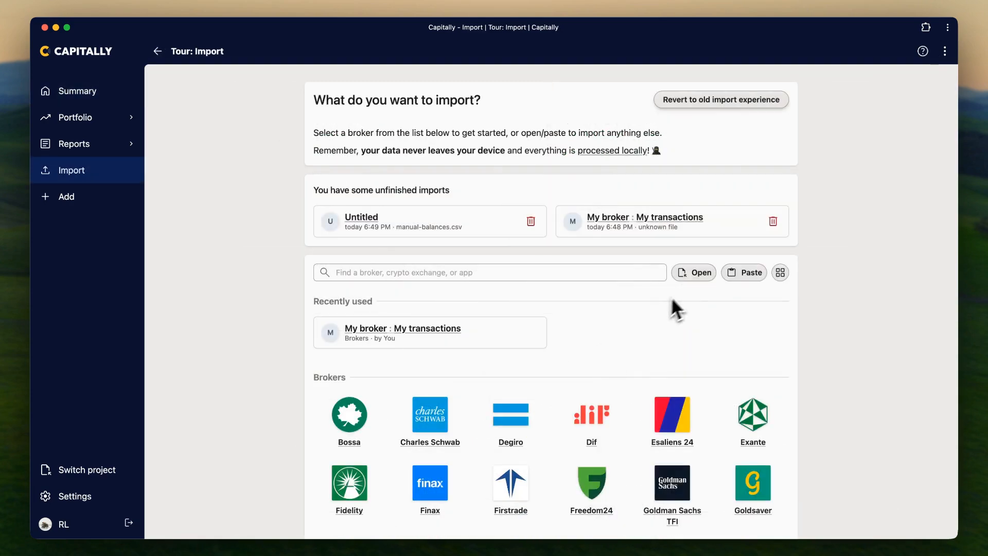
Step: Open manual-marketPrices.csv, import it as generic data without a ready-made preset, and accept the data reading
{"action": "left_click", "coordinate": [692, 277]}
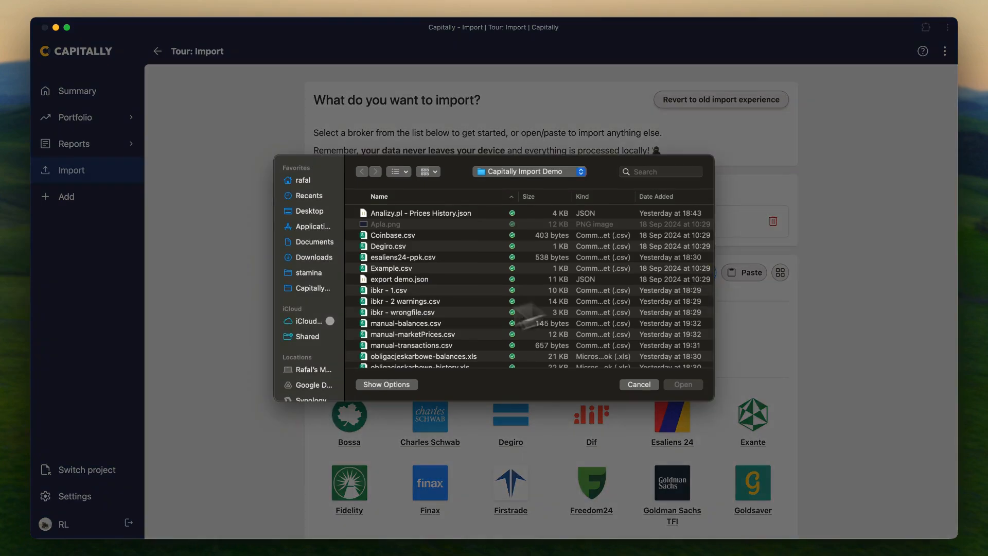
{"action": "double_click", "coordinate": [413, 335]}
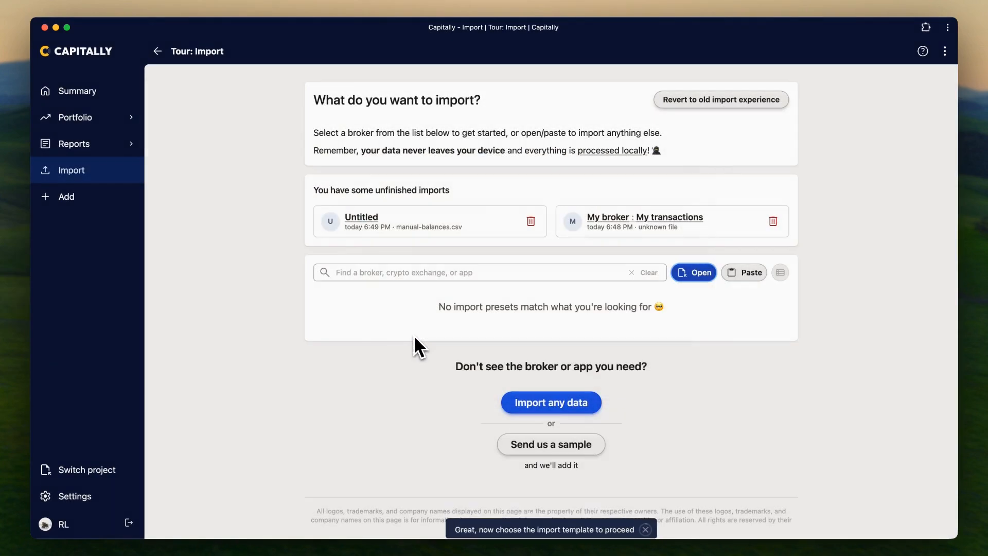
{"action": "left_click", "coordinate": [555, 406]}
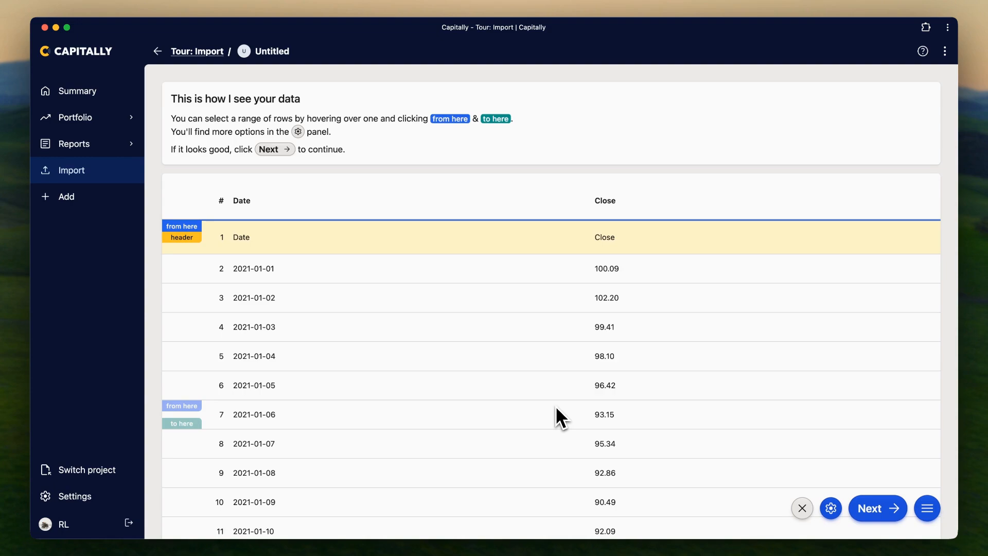
{"action": "left_click", "coordinate": [876, 508]}
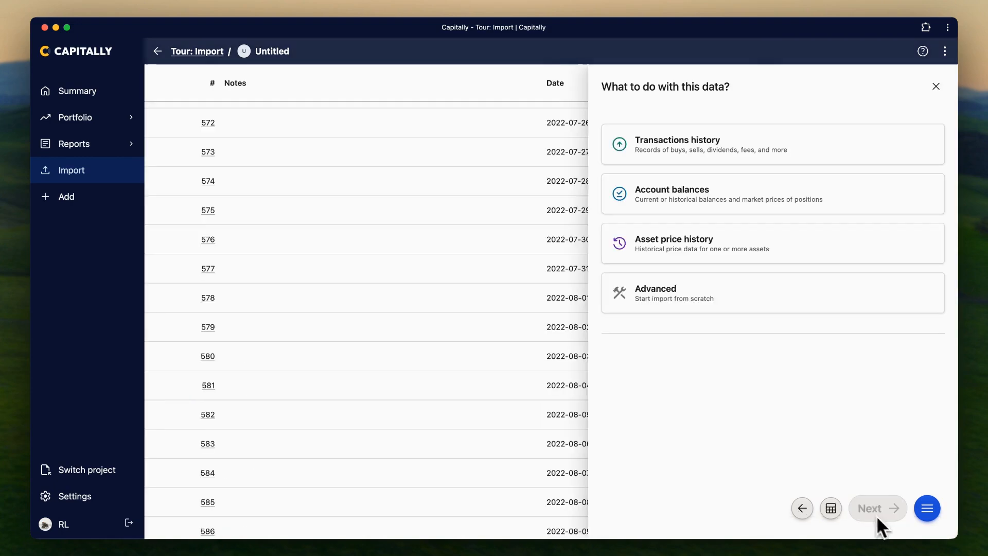
Step: Treat the data as asset price history, assign it to My custom asset, and continue to the import summary
{"action": "left_click", "coordinate": [686, 242]}
{"action": "left_click", "coordinate": [897, 233]}
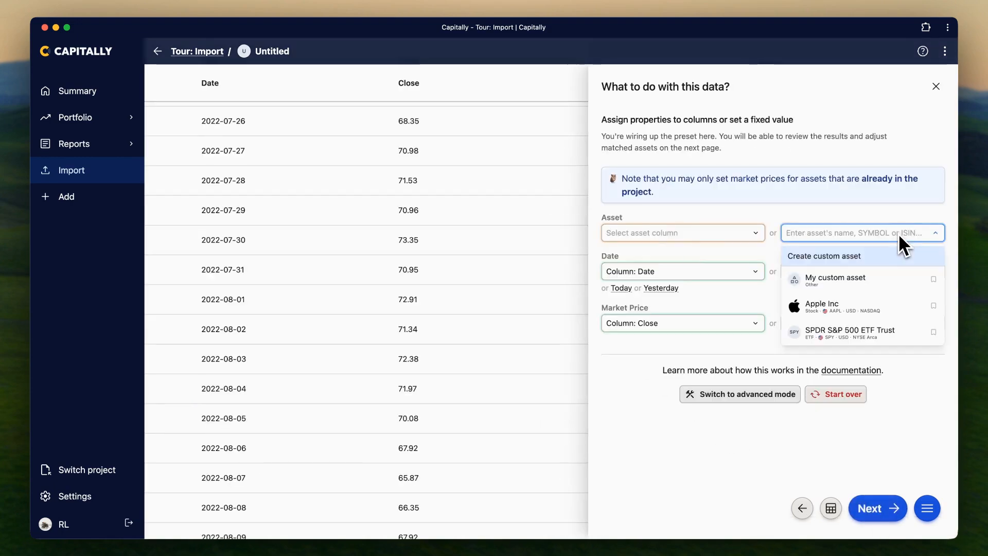
{"action": "left_click", "coordinate": [829, 281]}
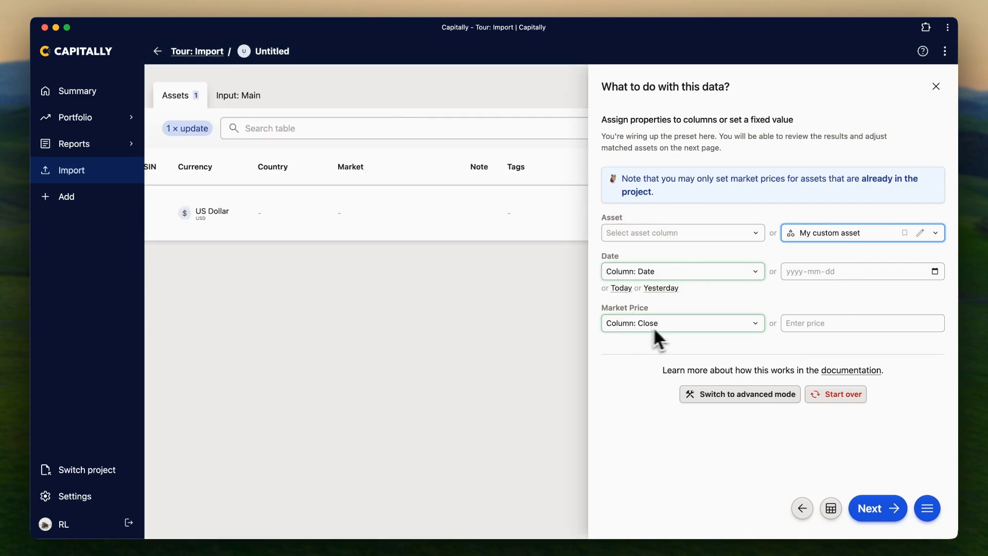
{"action": "left_click", "coordinate": [884, 512]}
{"action": "left_click", "coordinate": [884, 512]}
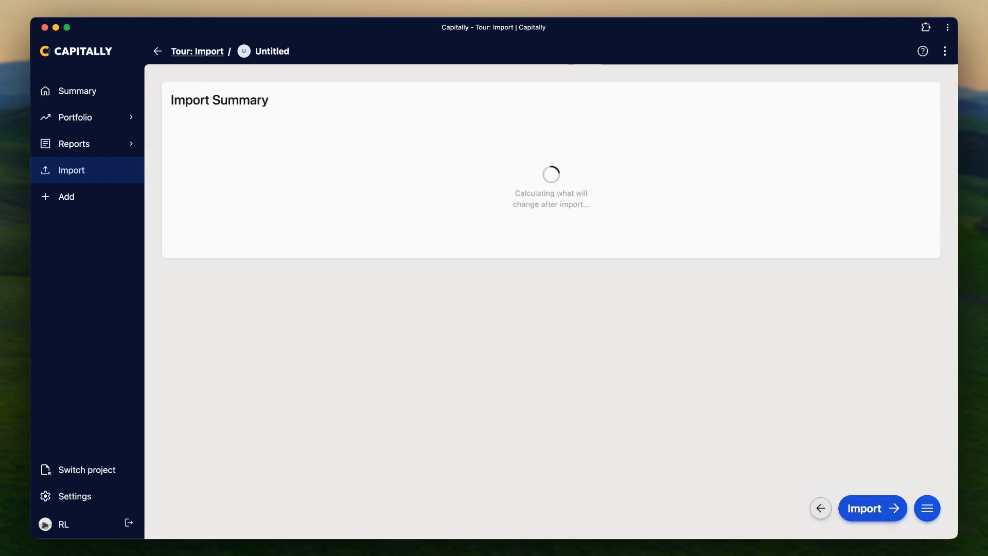
Step: Import the prices and save the preset under the name "My custom asset prices"
{"action": "left_click", "coordinate": [886, 518]}
{"action": "left_click", "coordinate": [480, 245]}
{"action": "type", "text": "My custom asset prices"}
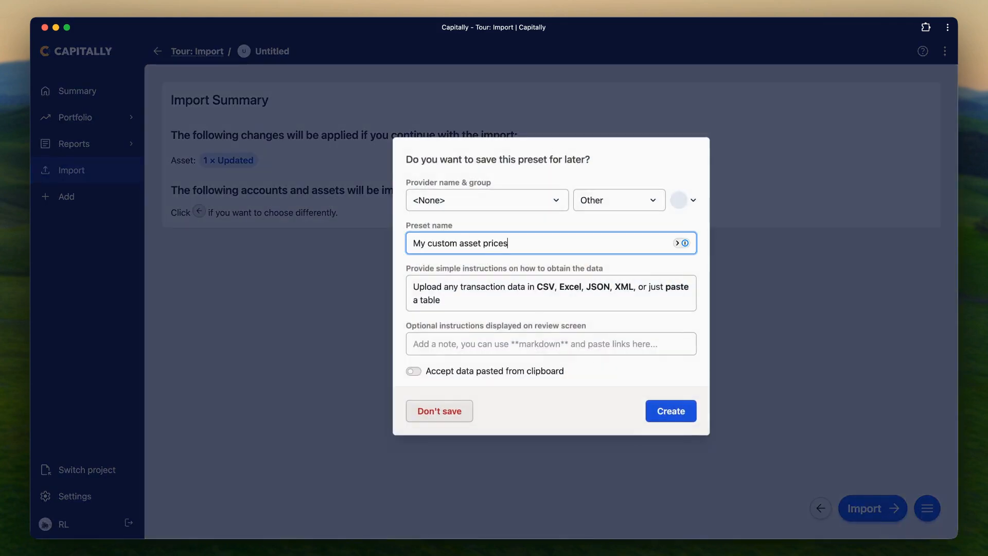
{"action": "left_click", "coordinate": [680, 416]}
Step: Open My custom asset's editing dialog and examine its price chart and manual price entries
{"action": "scroll", "coordinate": [690, 415], "scroll_direction": "down", "scroll_amount": 5}
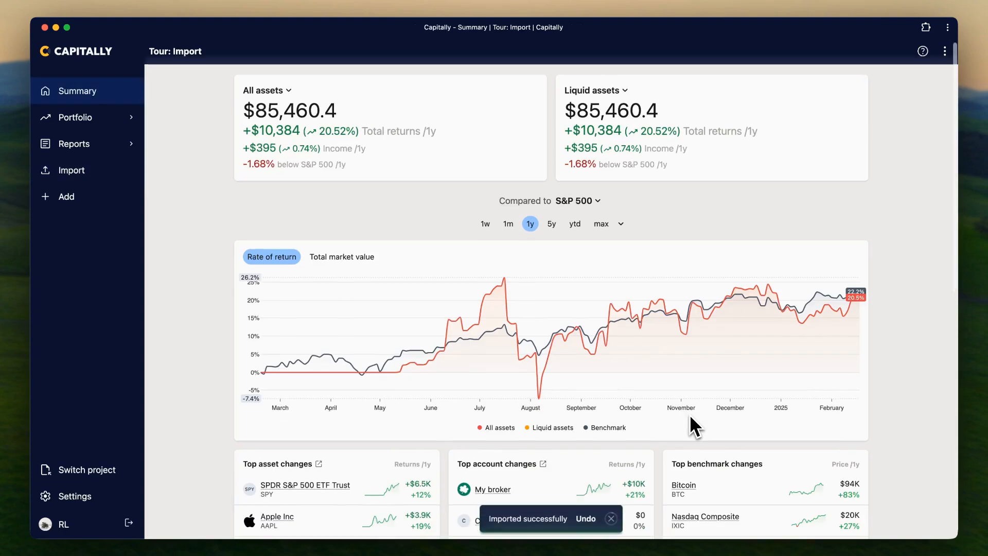
{"action": "left_click", "coordinate": [289, 405]}
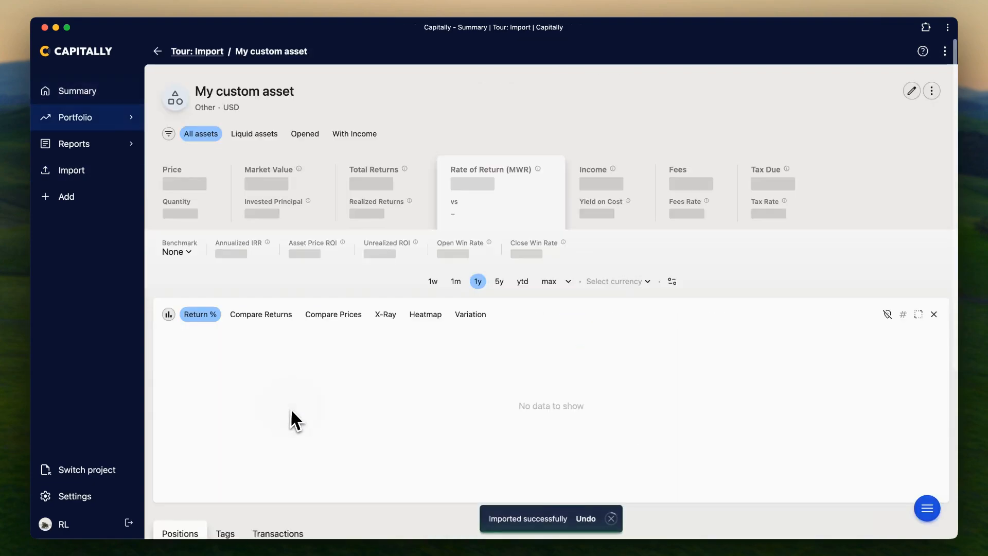
{"action": "left_click", "coordinate": [910, 91]}
{"action": "left_click", "coordinate": [507, 187]}
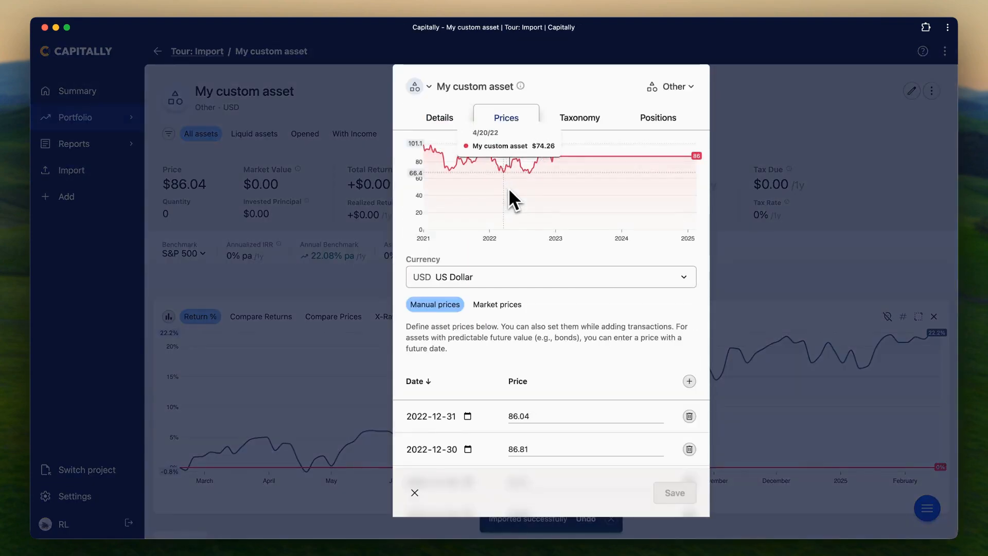
{"action": "scroll", "coordinate": [585, 436], "scroll_direction": "down", "scroll_amount": 5}
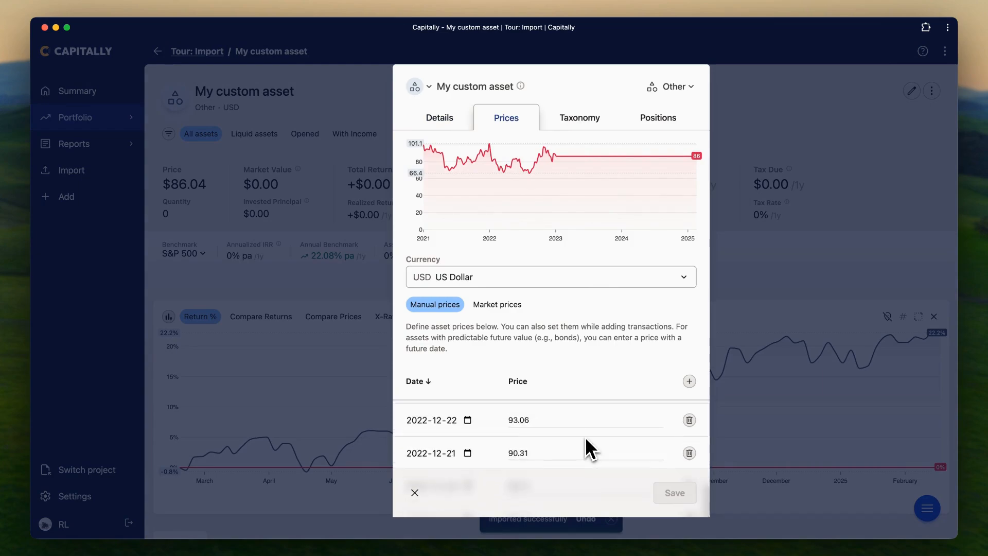
{"action": "scroll", "coordinate": [585, 437], "scroll_direction": "up", "scroll_amount": 5}
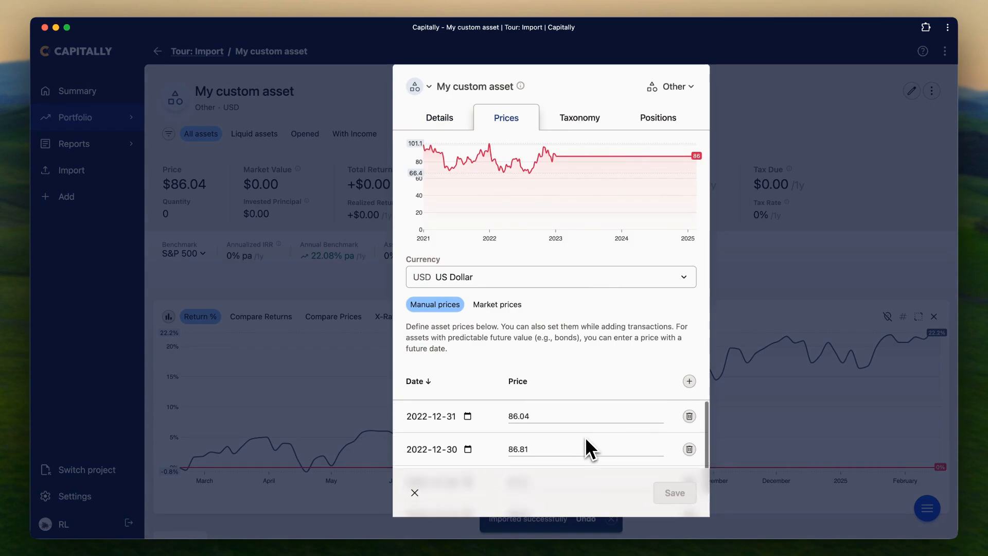